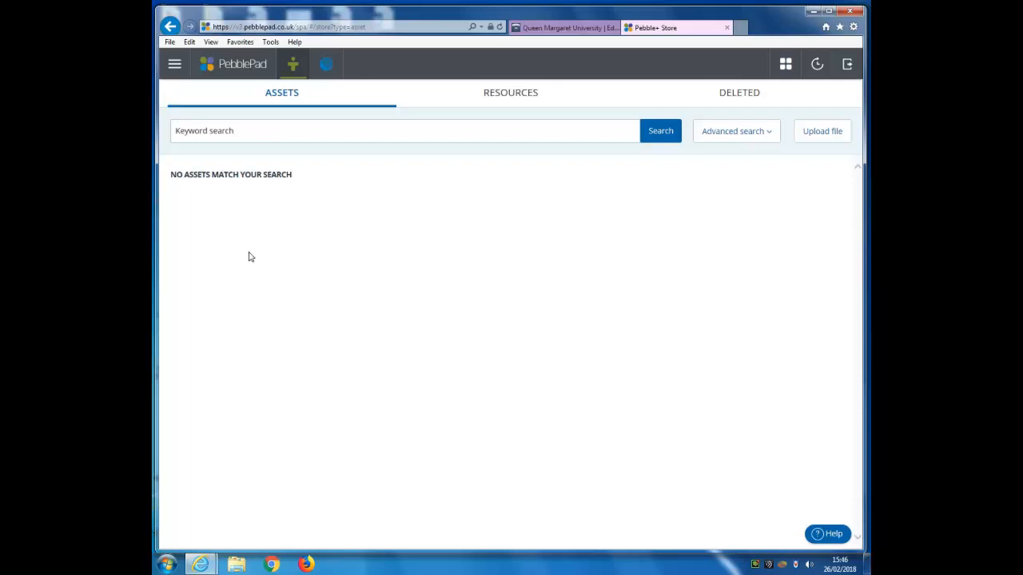
Start a new portfolio from the home page's creative options.
{"action": "left_click", "coordinate": [236, 71]}
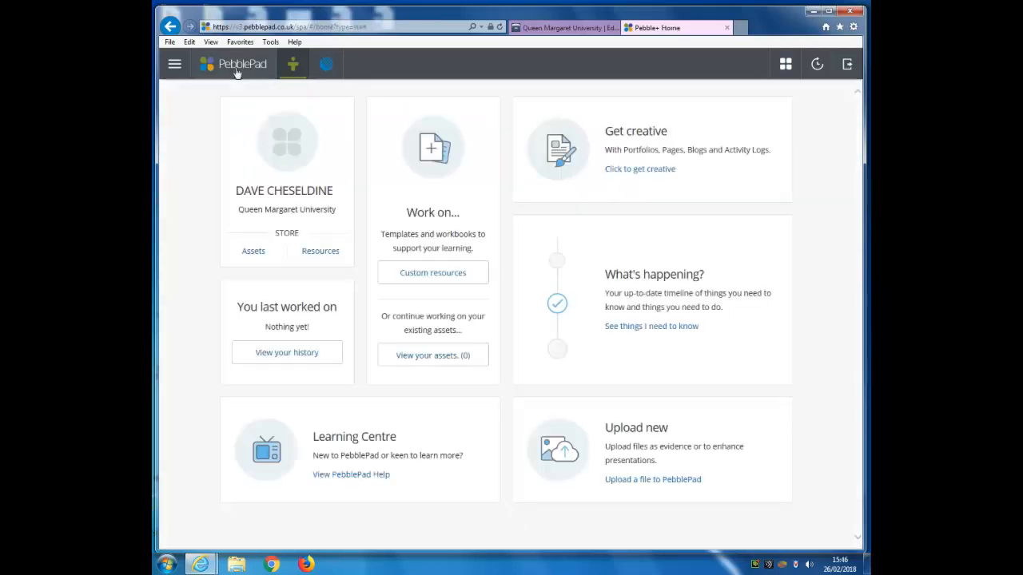
{"action": "left_click", "coordinate": [664, 169]}
{"action": "left_click", "coordinate": [490, 301]}
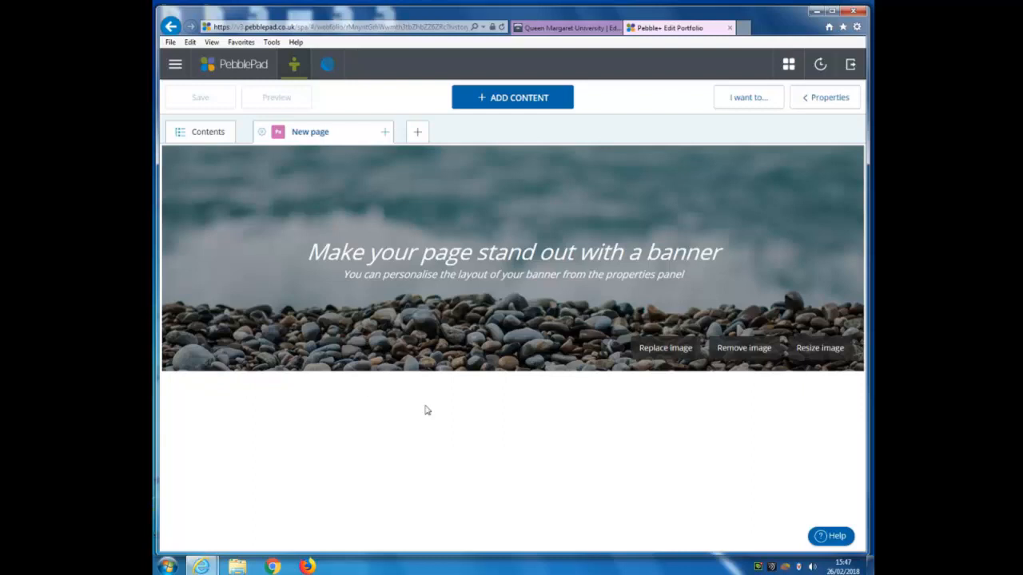
Replace the banner's placeholder heading with "My Portfolio".
{"action": "left_click", "coordinate": [492, 252]}
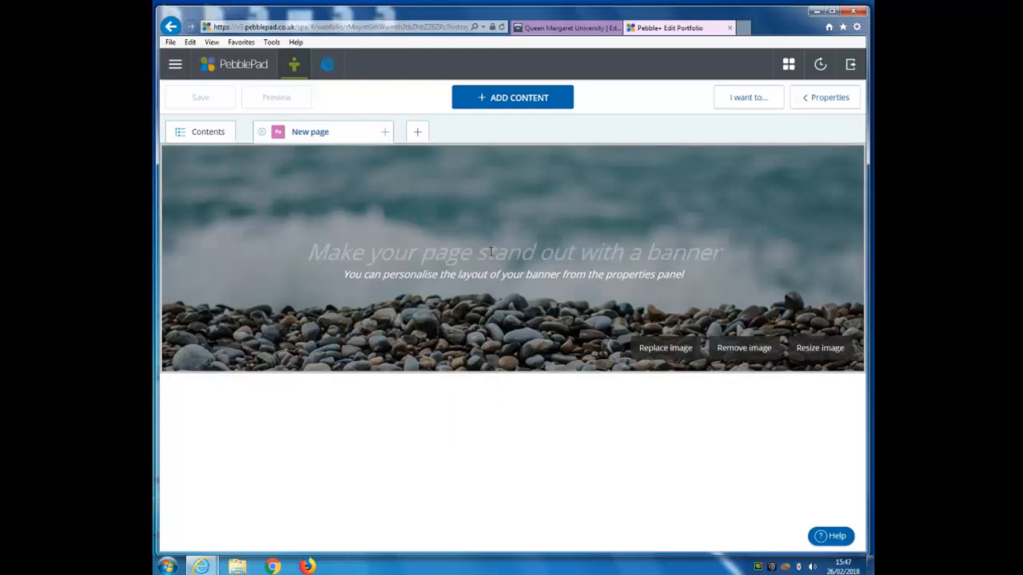
{"action": "type", "text": "My Pro"}
{"action": "key", "text": "BackSpace"}
{"action": "key", "text": "BackSpace"}
{"action": "type", "text": "ortfolio"}
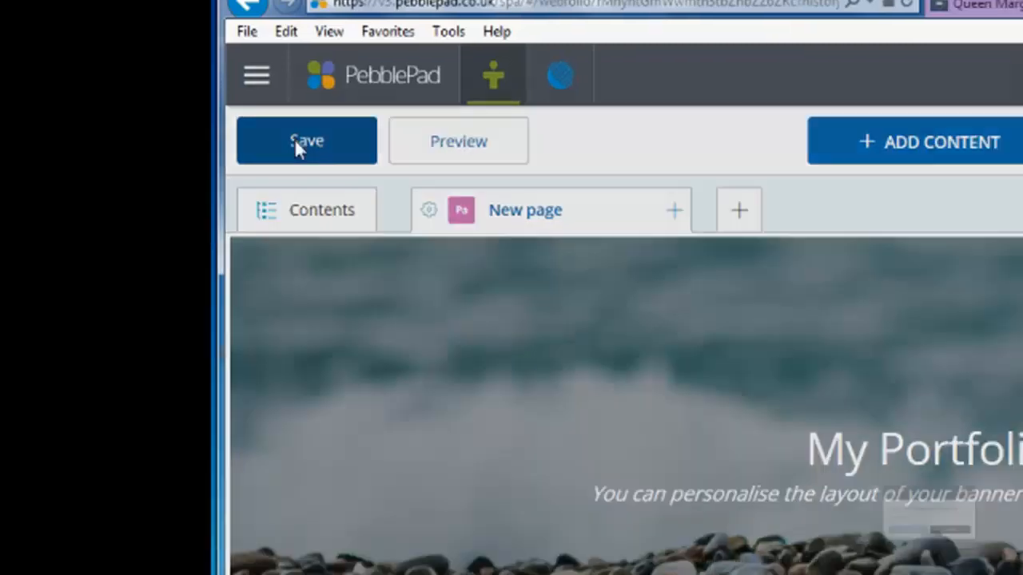
Save the portfolio under the title "B12345 Portfolio".
{"action": "left_click", "coordinate": [391, 200]}
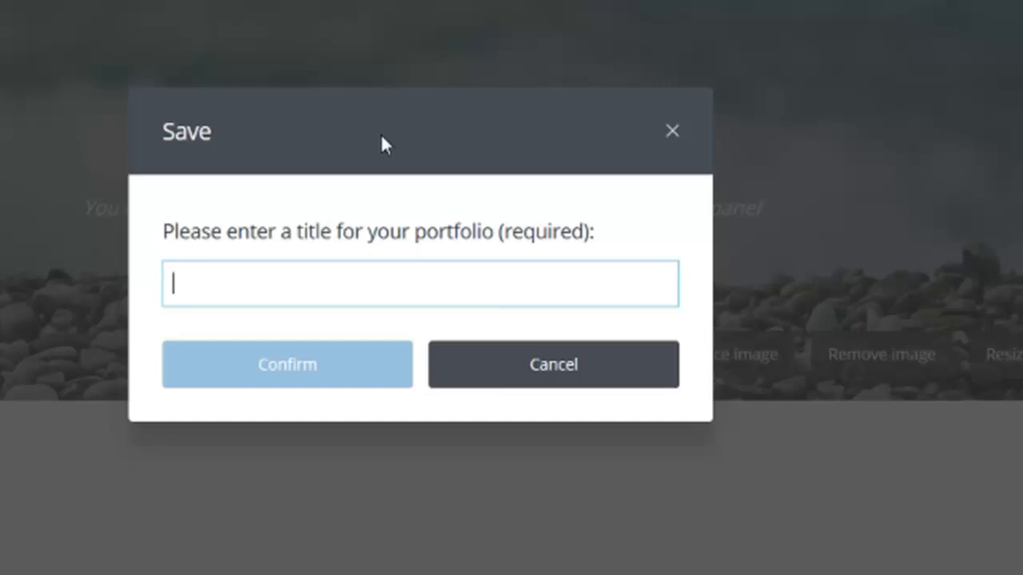
{"action": "type", "text": "B12"}
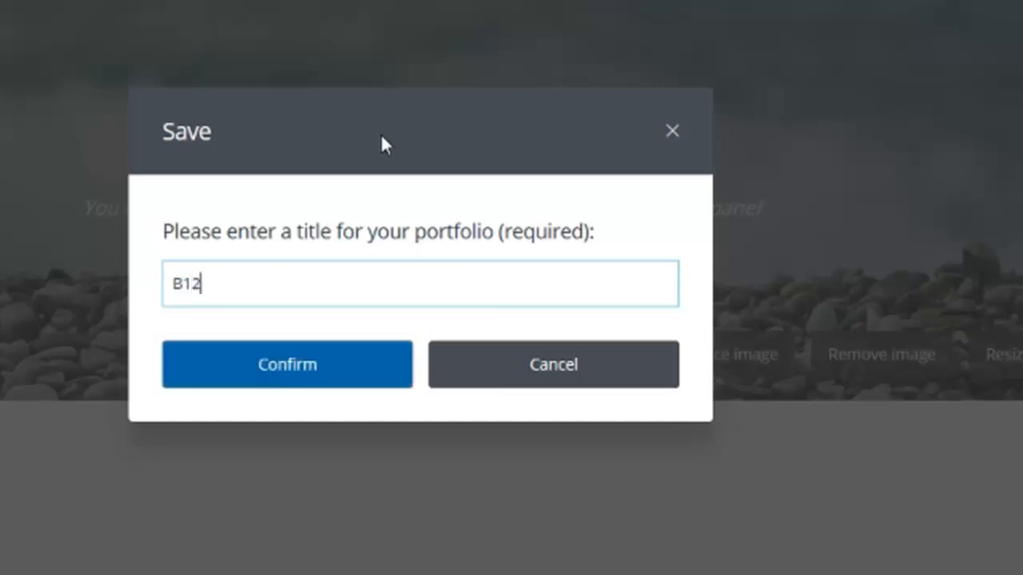
{"action": "type", "text": "345 Por"}
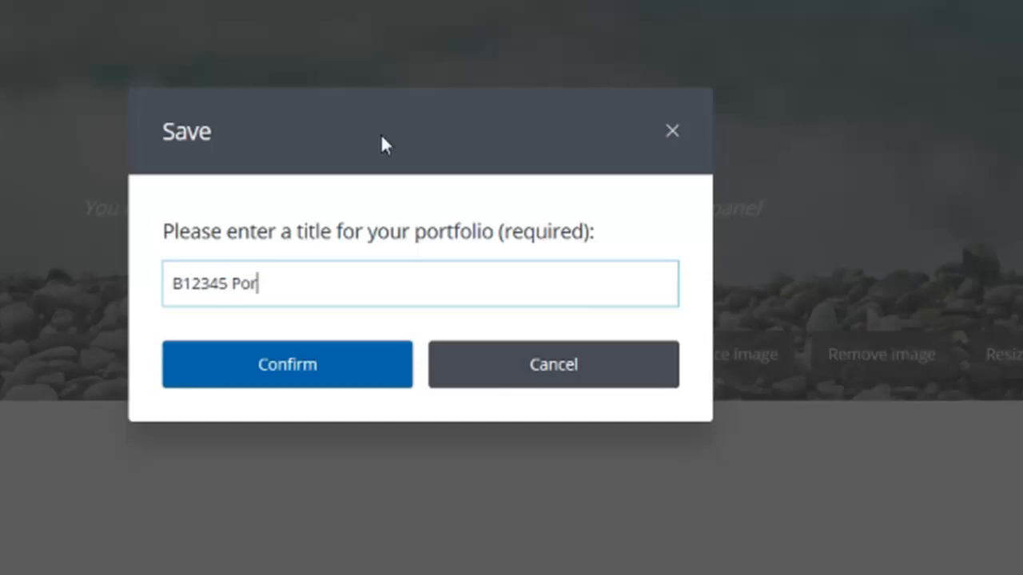
{"action": "type", "text": "tfolio"}
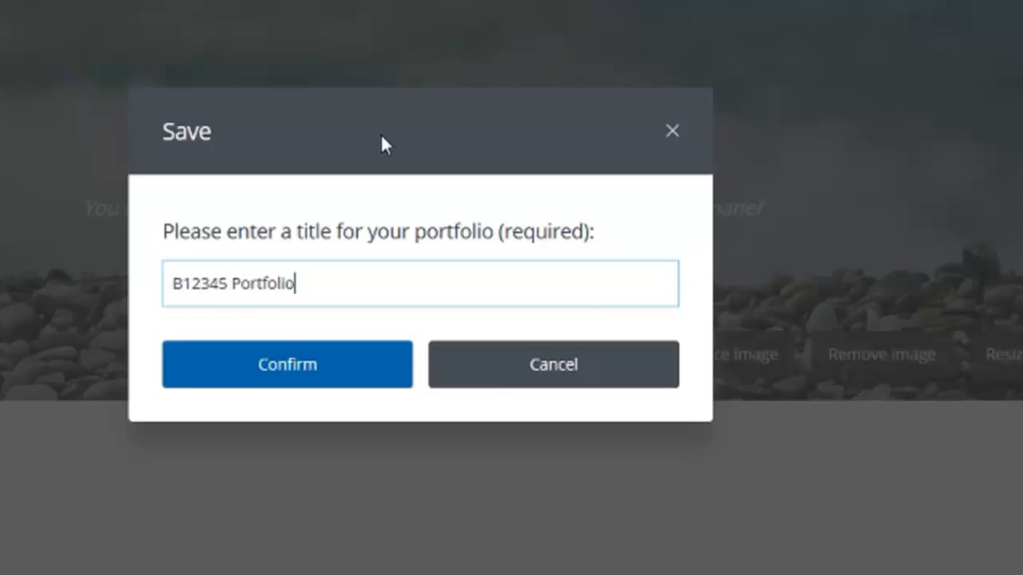
{"action": "left_click", "coordinate": [262, 373]}
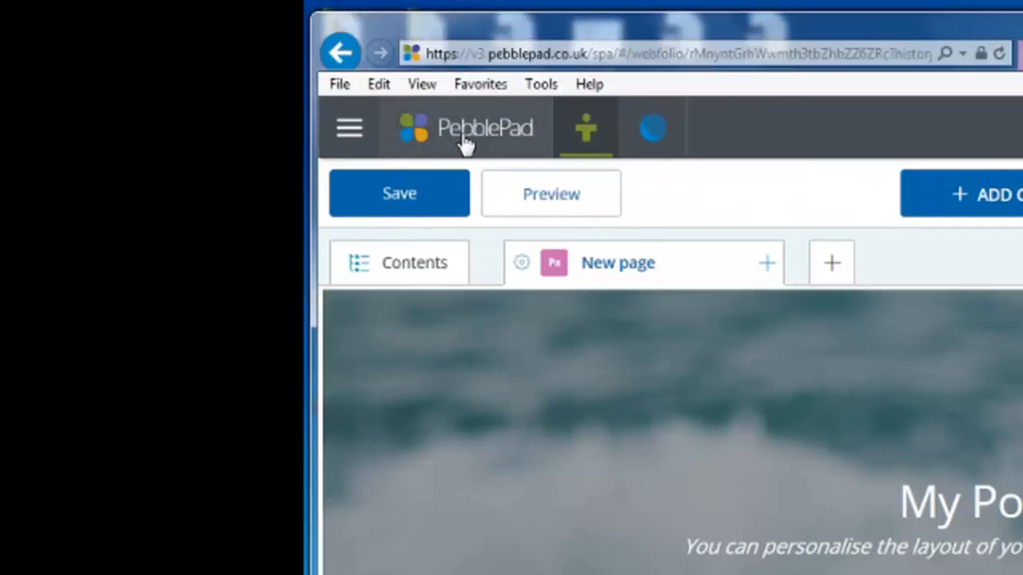
Return to the home page, locate the saved B12345 Portfolio among the assets and reopen it.
{"action": "left_click", "coordinate": [464, 140]}
{"action": "left_click", "coordinate": [508, 504]}
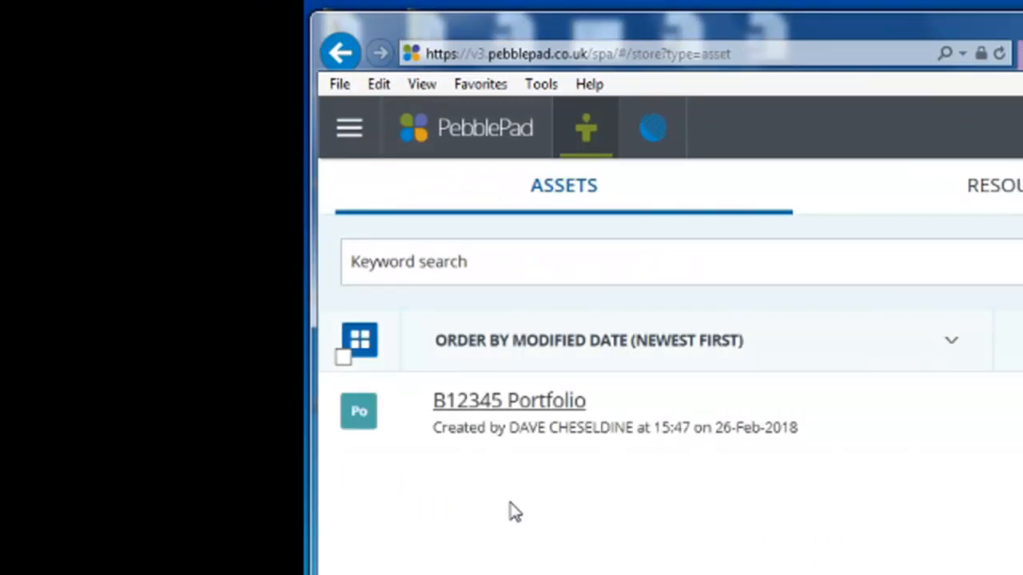
{"action": "left_click", "coordinate": [476, 406]}
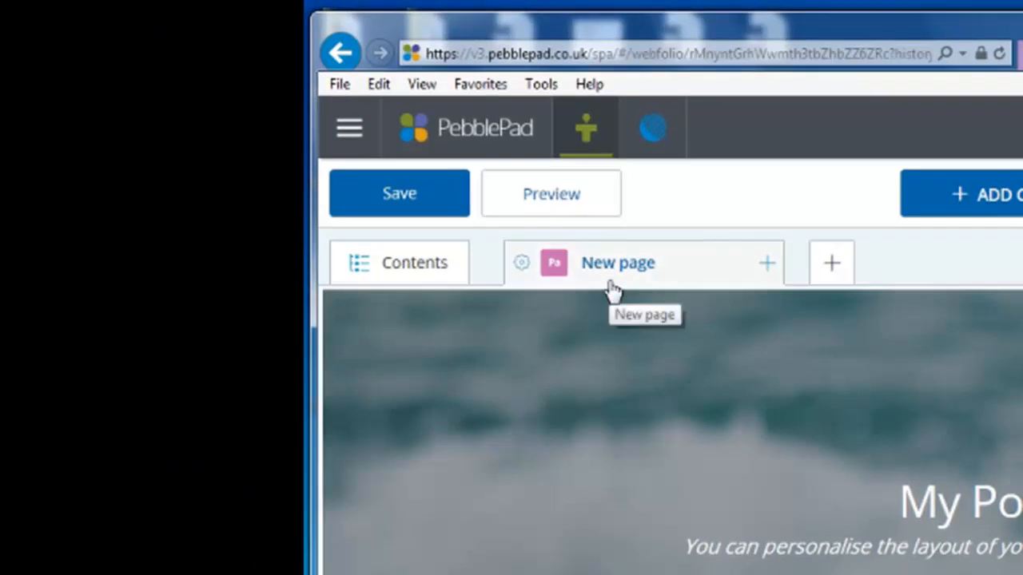
Rename the portfolio's "New page" to "Introduction".
{"action": "left_click", "coordinate": [520, 267]}
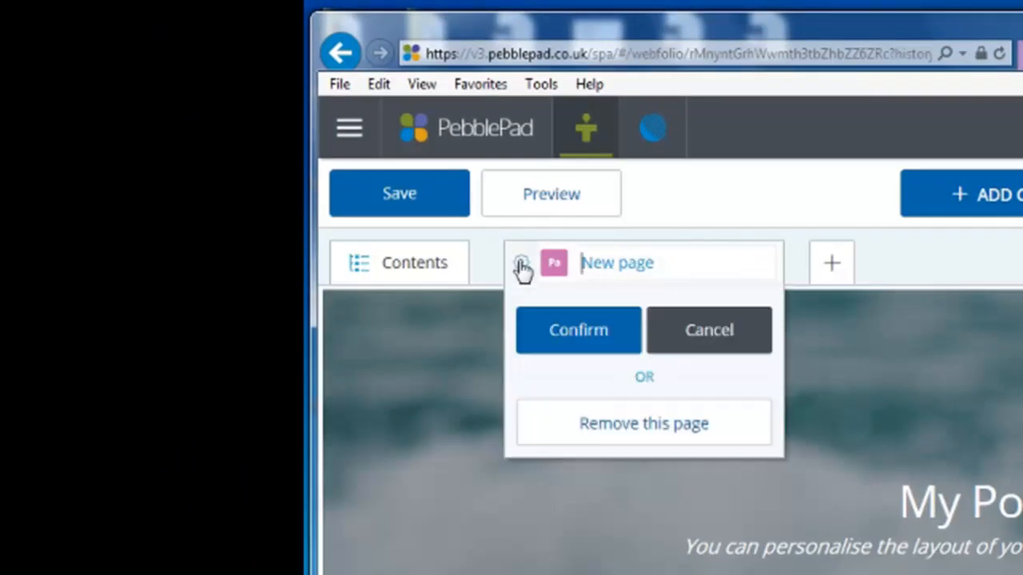
{"action": "left_click_drag", "start_coordinate": [683, 263], "coordinate": [573, 264]}
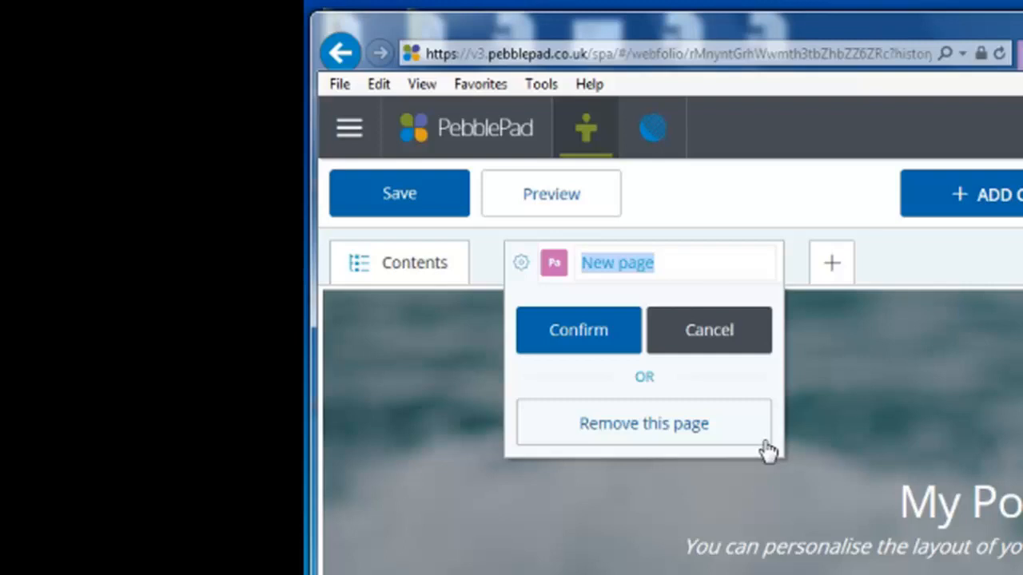
{"action": "type", "text": "Int"}
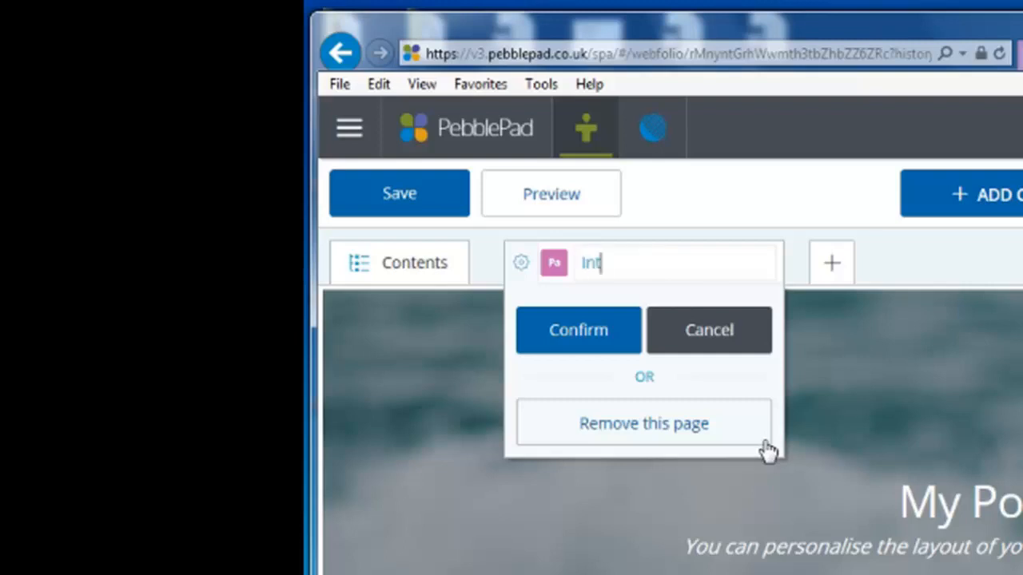
{"action": "type", "text": "roduction"}
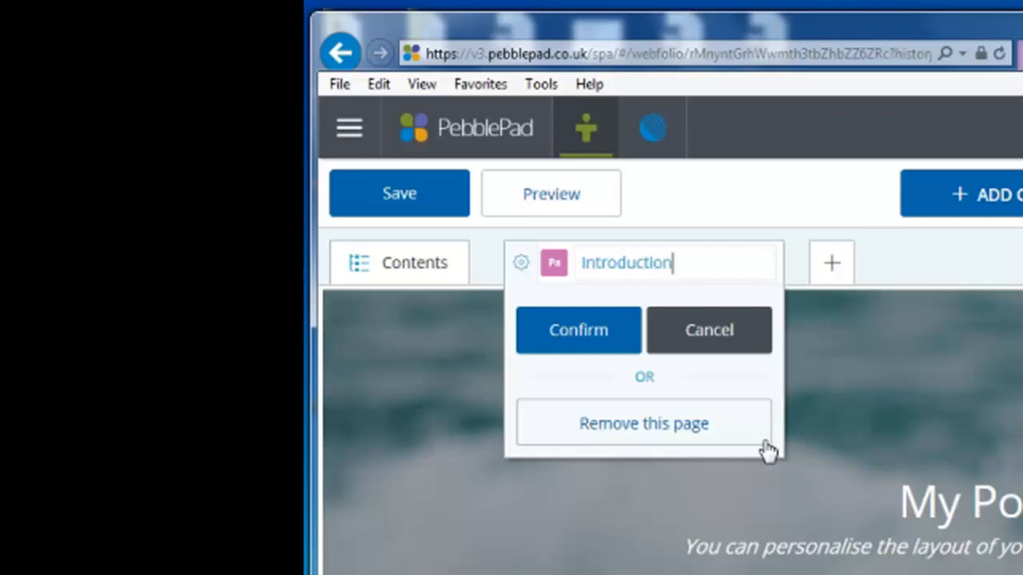
{"action": "left_click", "coordinate": [581, 329]}
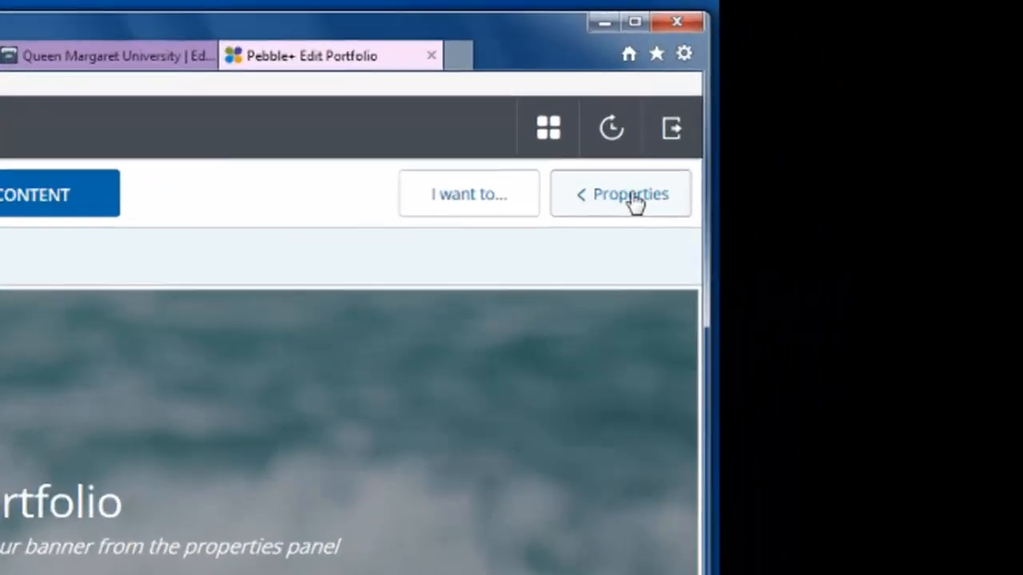
Remove the sub-title from the banner block through its properties, and close the properties.
{"action": "left_click", "coordinate": [632, 197]}
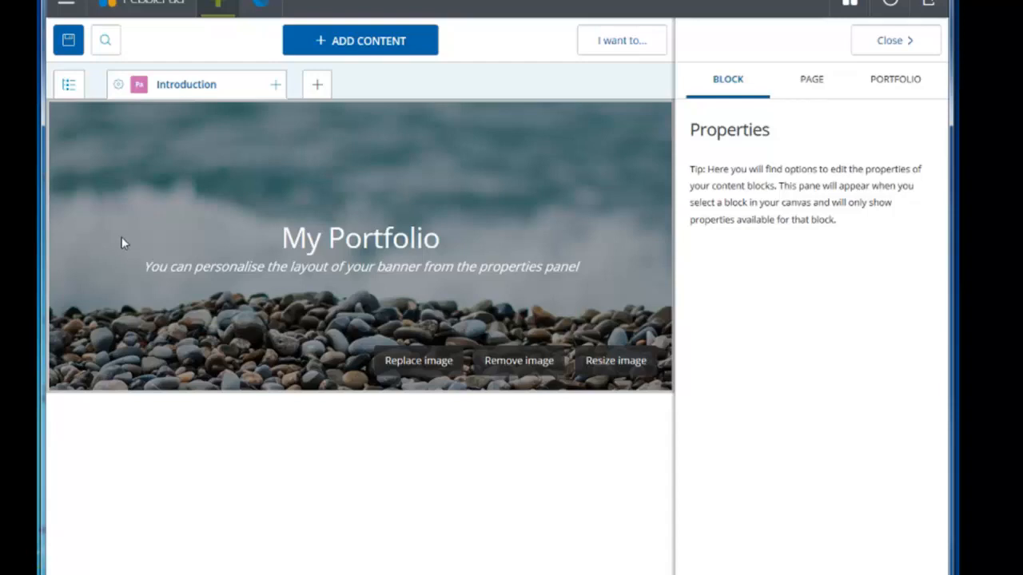
{"action": "left_click", "coordinate": [227, 221]}
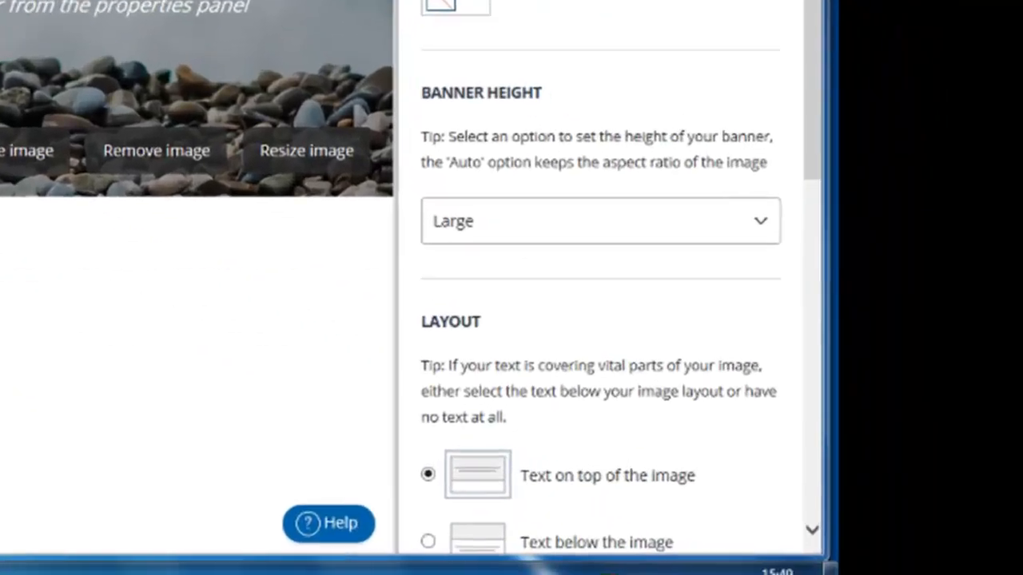
{"action": "left_click_drag", "start_coordinate": [812, 3], "coordinate": [832, 318]}
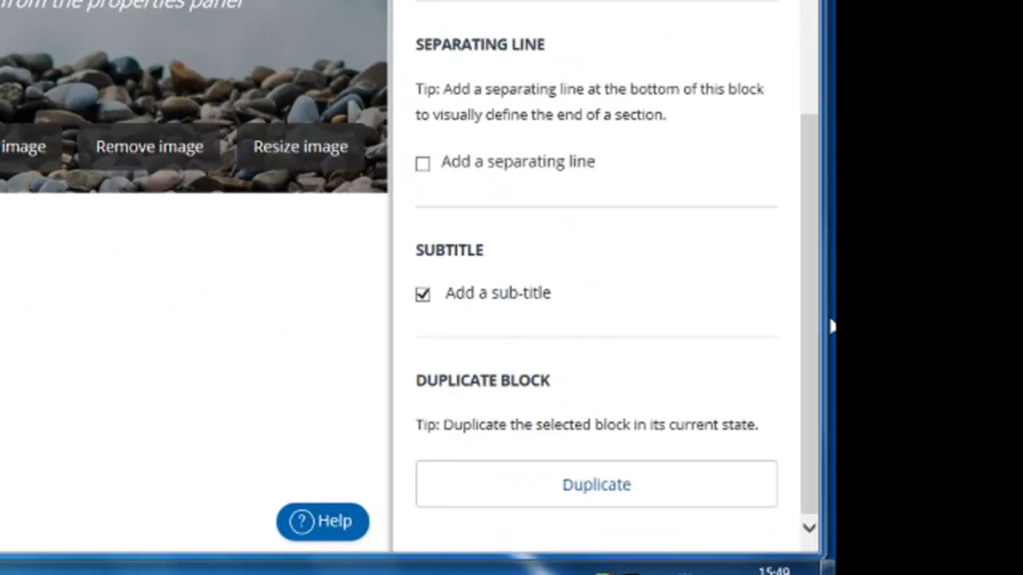
{"action": "left_click", "coordinate": [425, 297]}
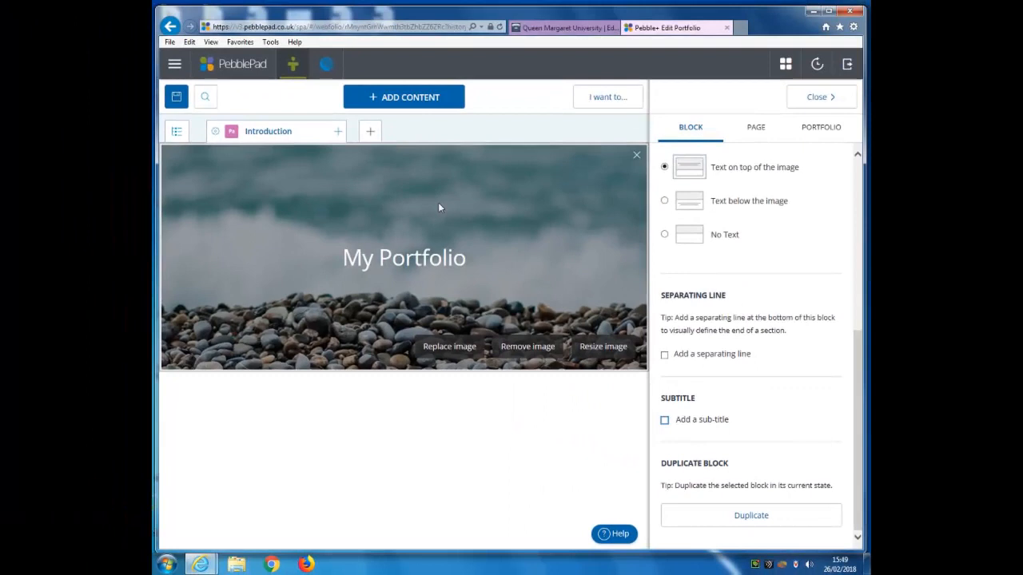
{"action": "left_click", "coordinate": [818, 98]}
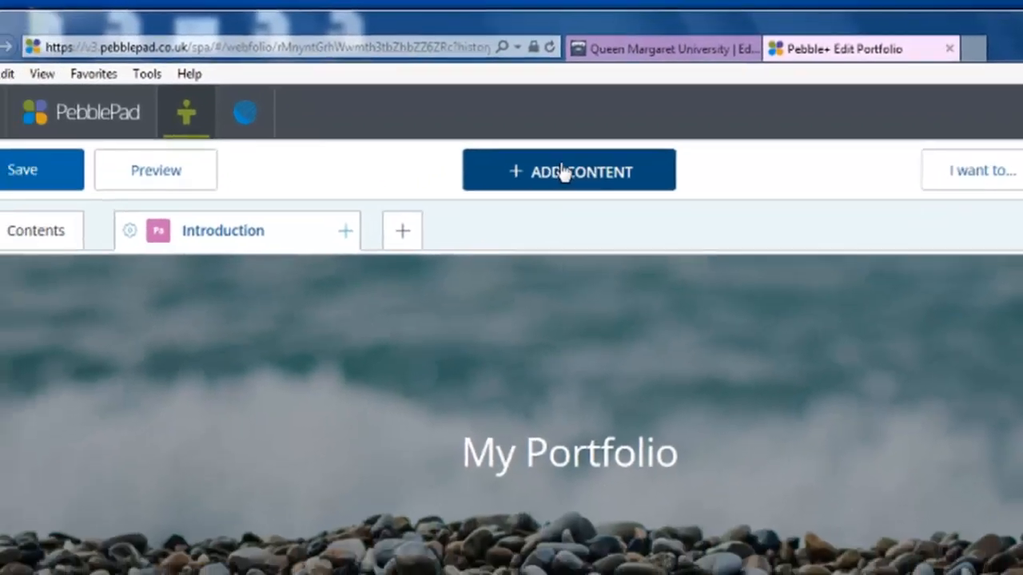
Add a text block below the banner containing "This is my introduction....".
{"action": "left_click", "coordinate": [559, 175]}
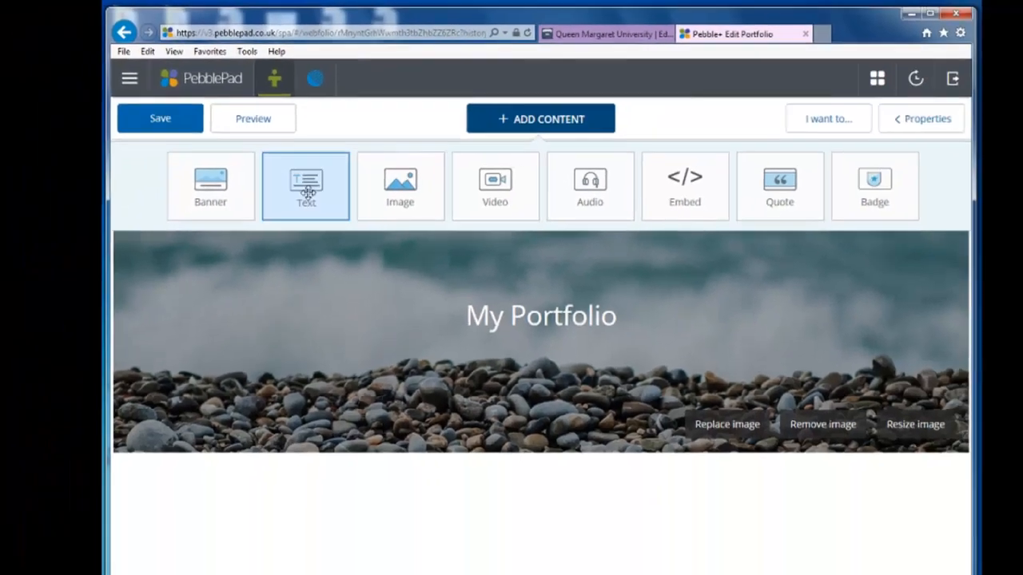
{"action": "left_click", "coordinate": [307, 193]}
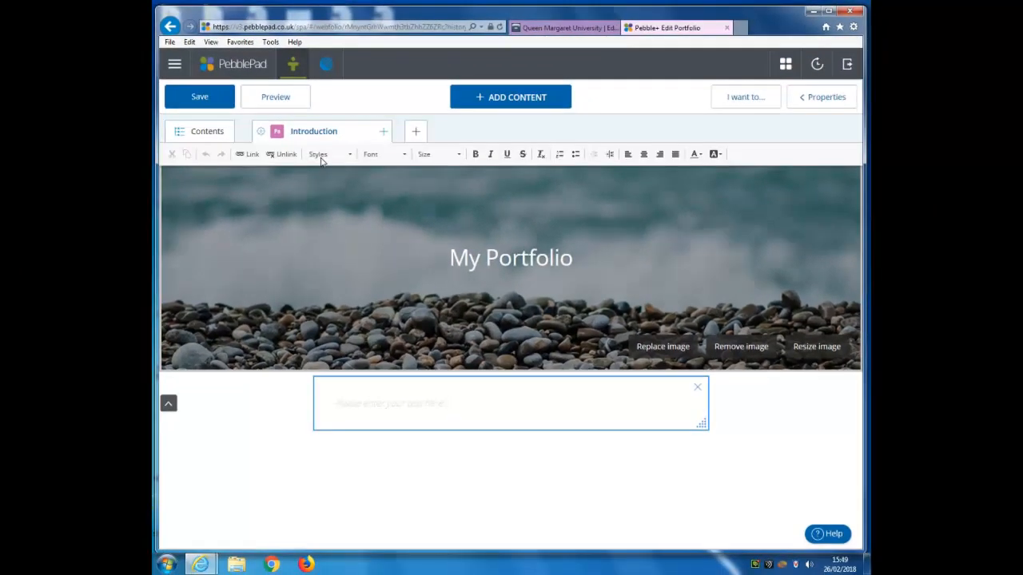
{"action": "type", "text": "This is my introduction...."}
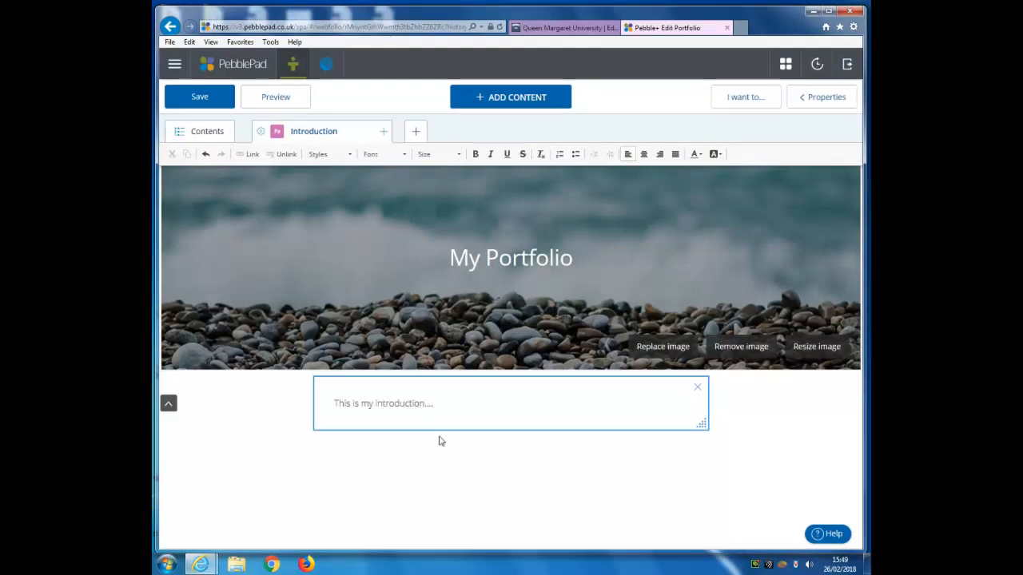
Copy the introduction sentence and paste it nine times after the original to fill out the paragraph.
{"action": "left_click_drag", "start_coordinate": [437, 405], "coordinate": [217, 403]}
{"action": "key", "text": "ctrl+c"}
{"action": "left_click", "coordinate": [462, 402]}
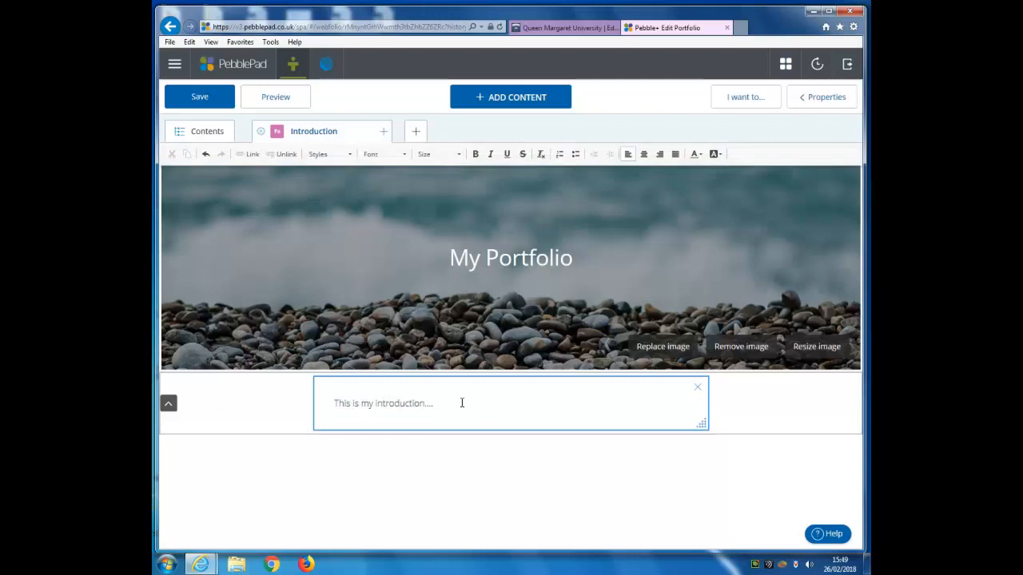
{"action": "key", "text": "ctrl+v"}
{"action": "key", "text": "ctrl+v"}
{"action": "key", "text": "ctrl+v"}
{"action": "key", "text": "ctrl+v"}
{"action": "key", "text": "ctrl+v"}
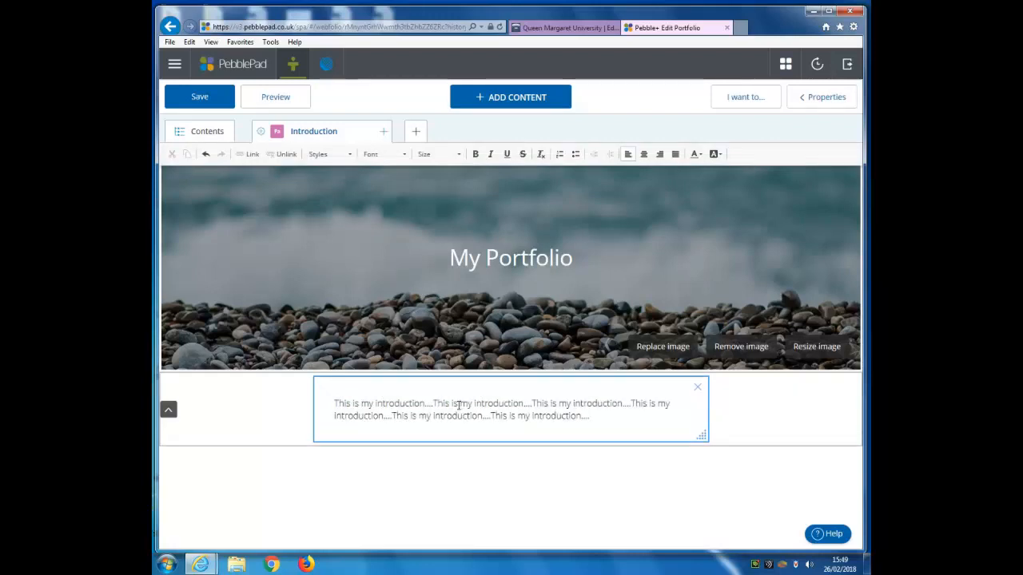
{"action": "key", "text": "ctrl+v"}
{"action": "key", "text": "ctrl+v"}
{"action": "key", "text": "ctrl+v"}
{"action": "key", "text": "ctrl+v"}
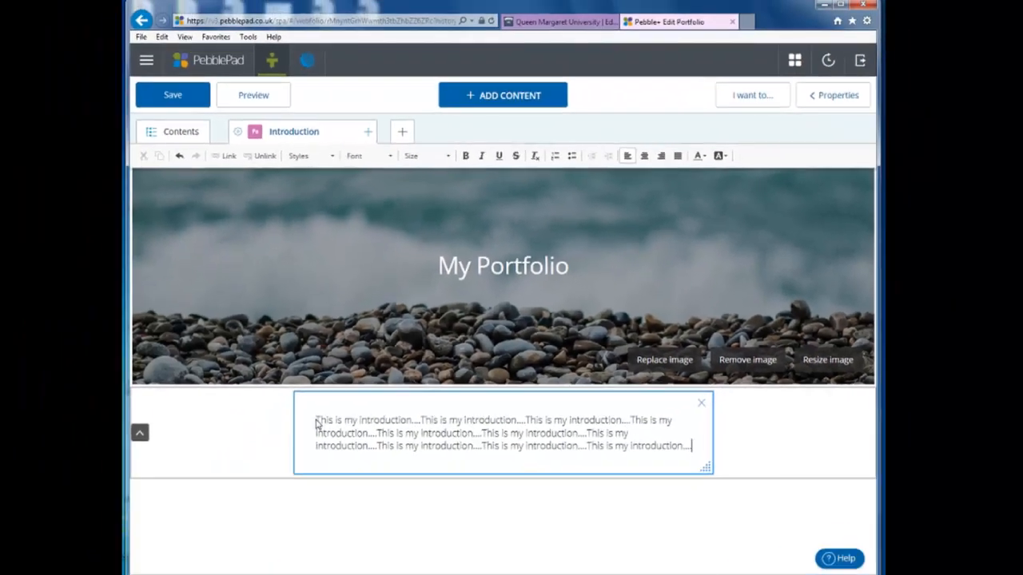
Format the first "This is my introduction" as bold Arial Black at size 14.
{"action": "left_click_drag", "start_coordinate": [316, 424], "coordinate": [412, 420]}
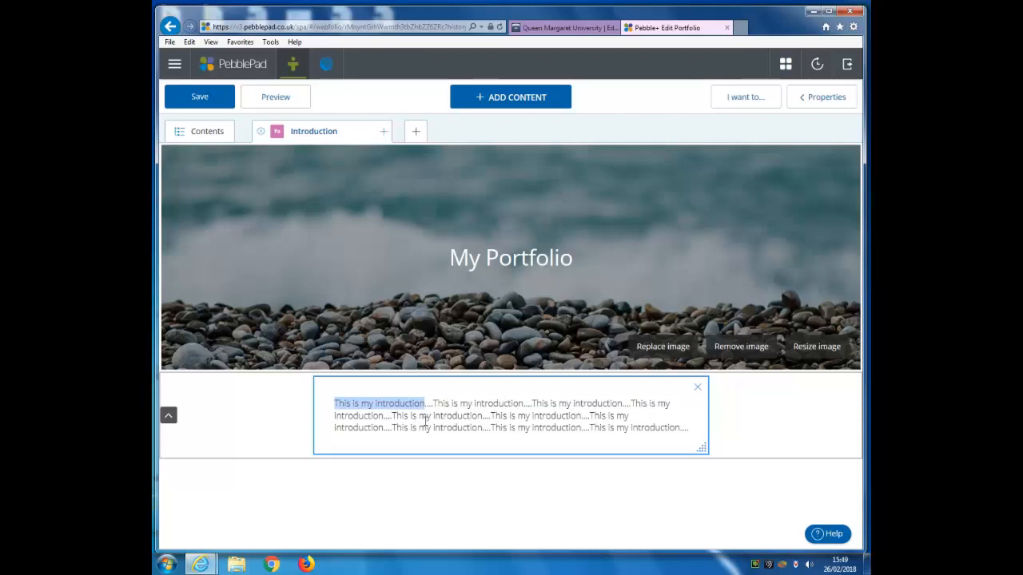
{"action": "left_click", "coordinate": [435, 406]}
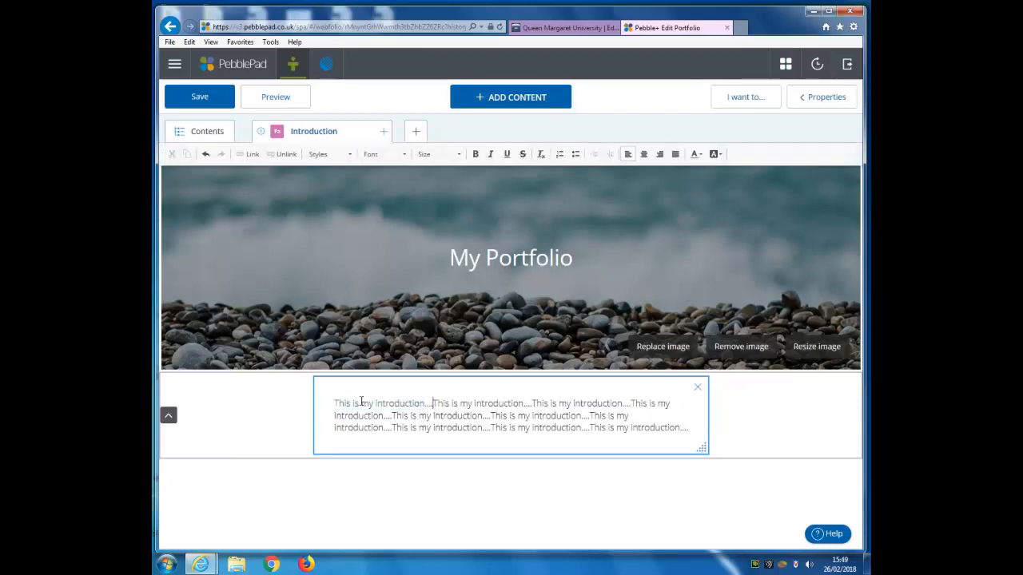
{"action": "left_click_drag", "start_coordinate": [336, 404], "coordinate": [424, 405]}
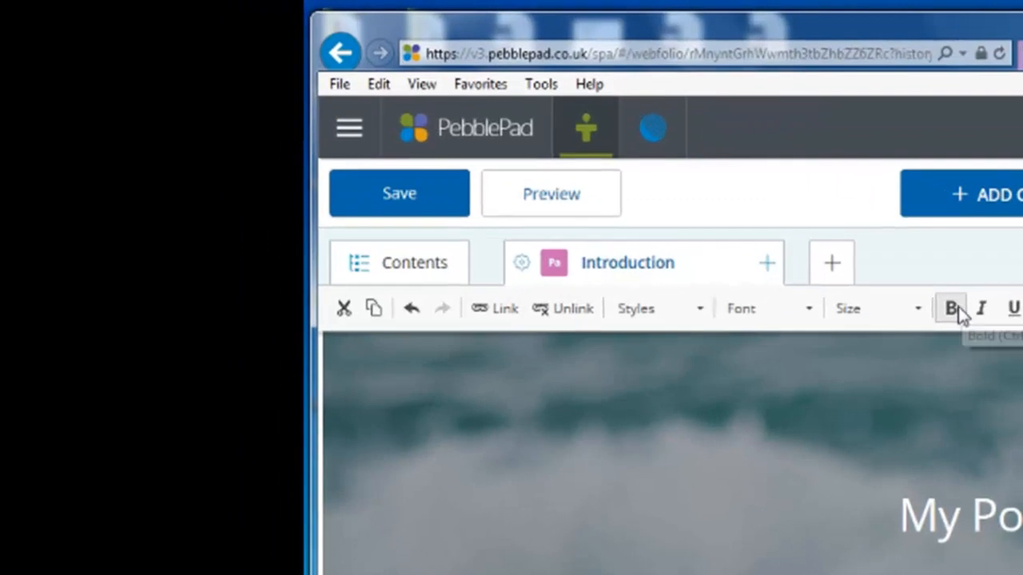
{"action": "left_click", "coordinate": [808, 313]}
{"action": "left_click", "coordinate": [774, 403]}
{"action": "left_click", "coordinate": [911, 310]}
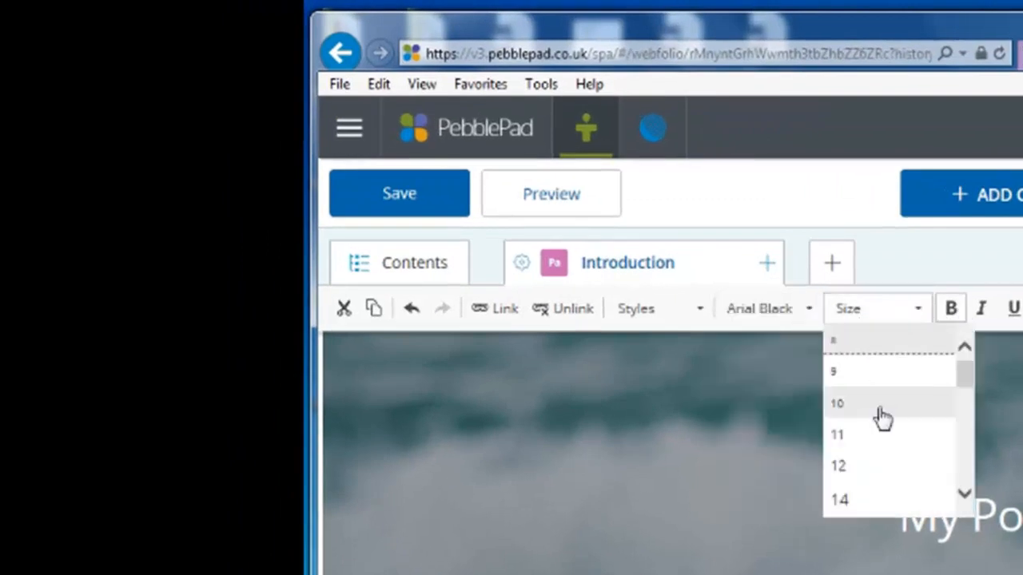
{"action": "left_click", "coordinate": [855, 501]}
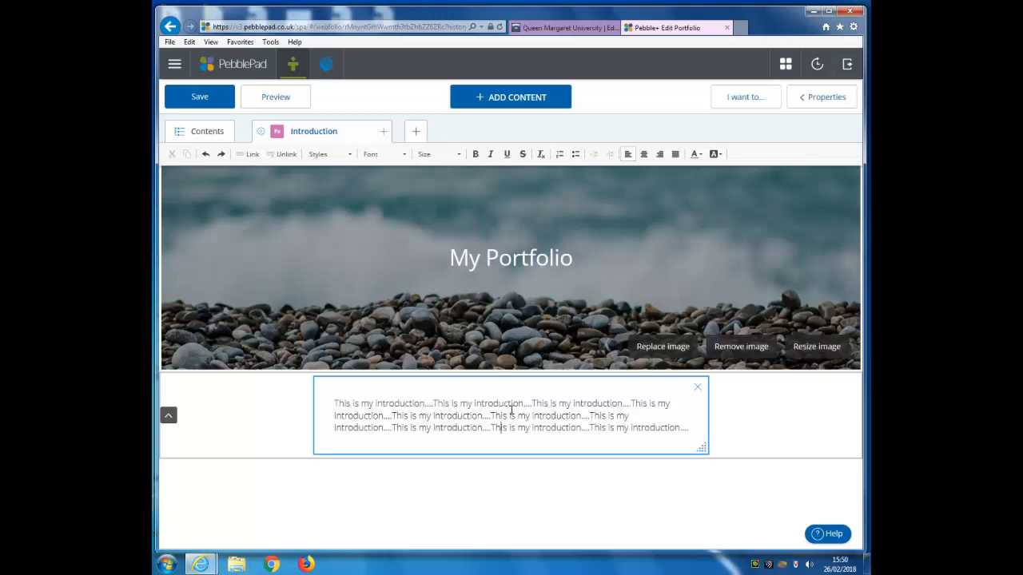
Add the line "Here is the BBC website" in a new paragraph below the introduction text.
{"action": "left_click_drag", "start_coordinate": [692, 429], "coordinate": [690, 429]}
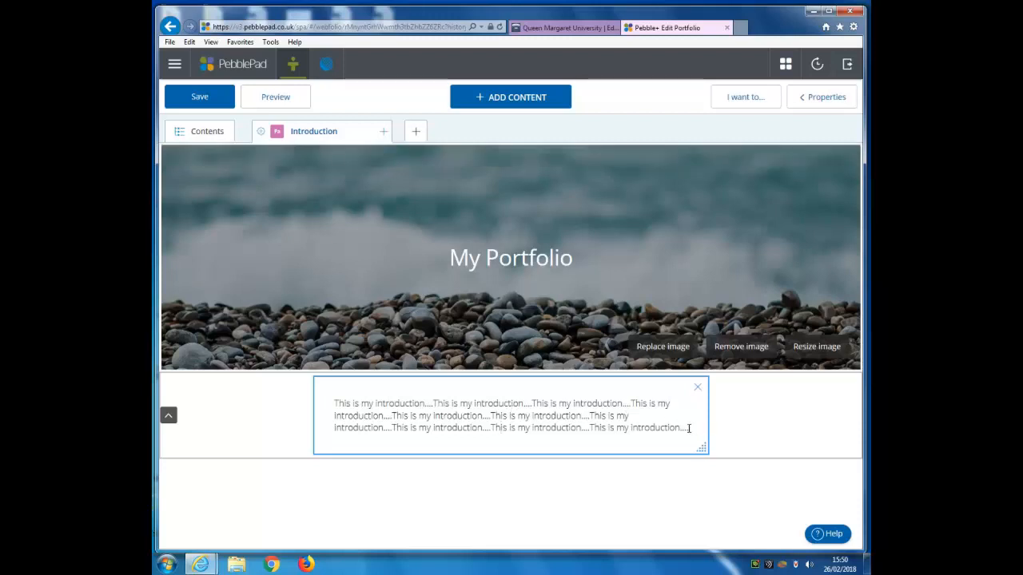
{"action": "left_click", "coordinate": [689, 429]}
{"action": "key", "text": "Return"}
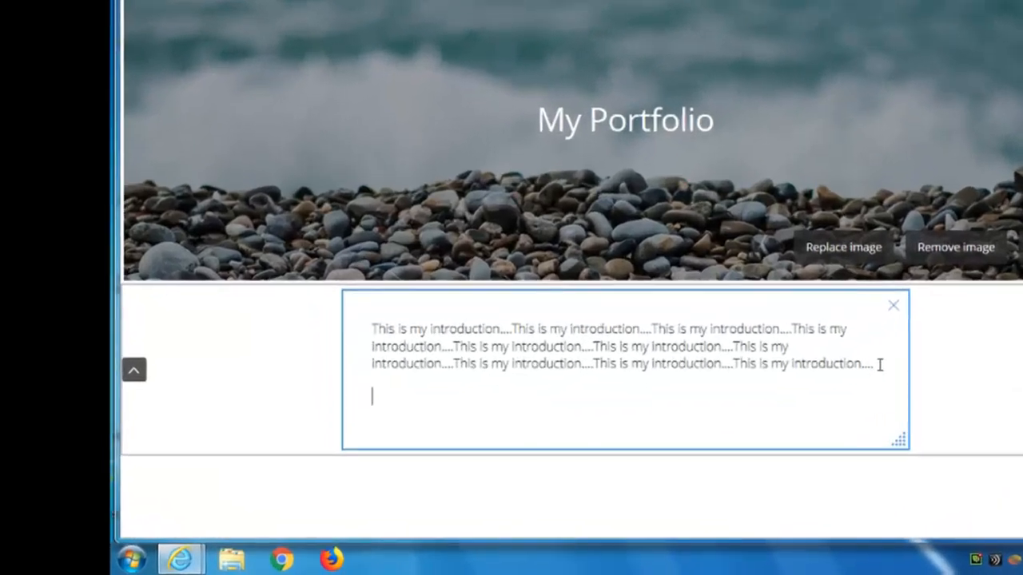
{"action": "type", "text": "Here is the"}
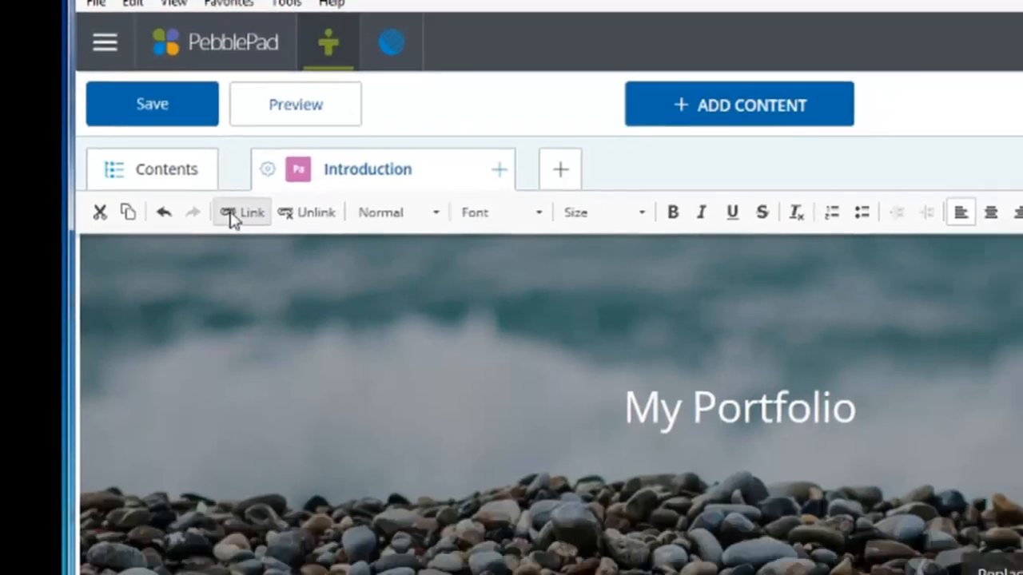
{"action": "left_click", "coordinate": [231, 218]}
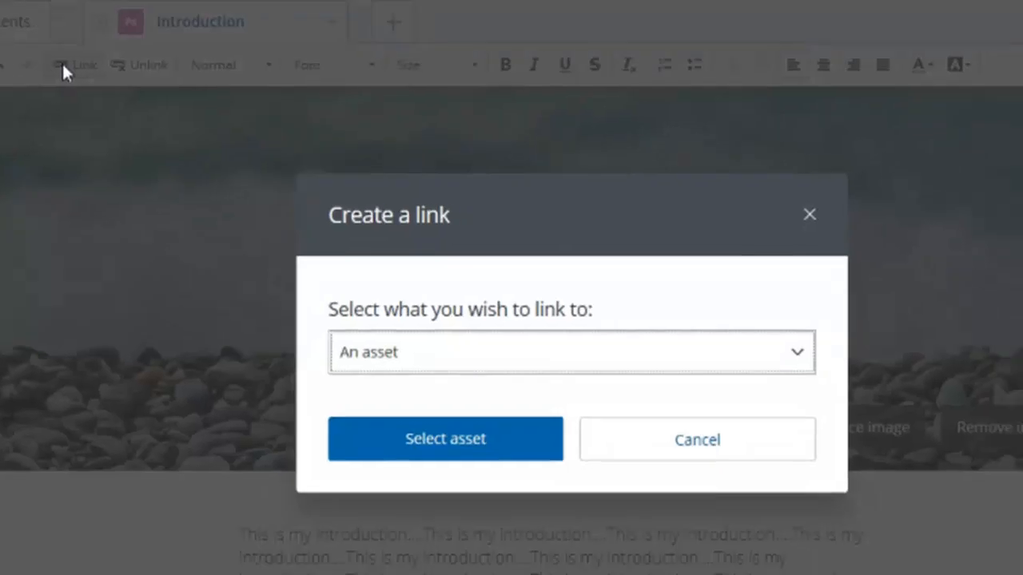
{"action": "left_click", "coordinate": [724, 301]}
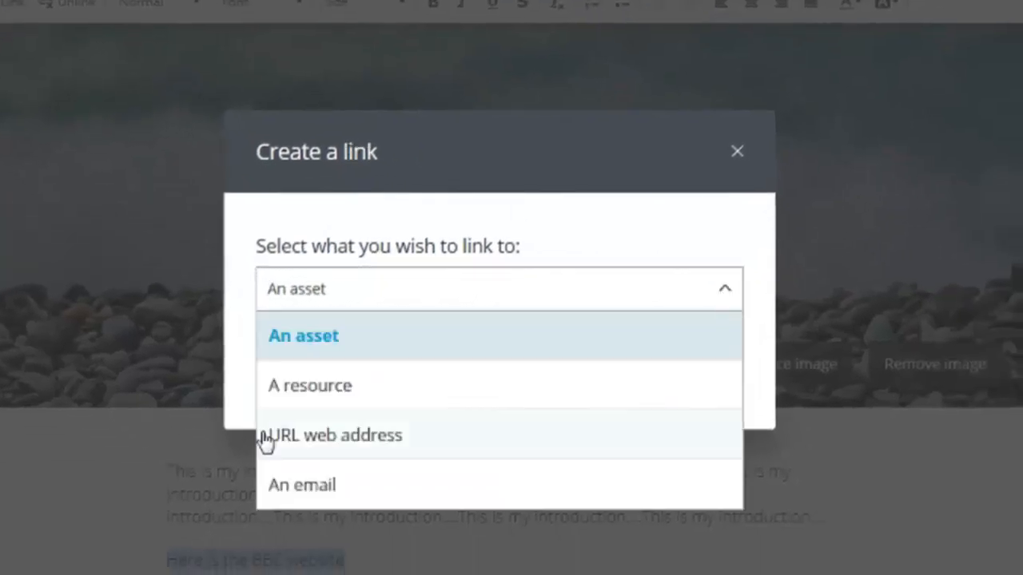
{"action": "left_click", "coordinate": [321, 436]}
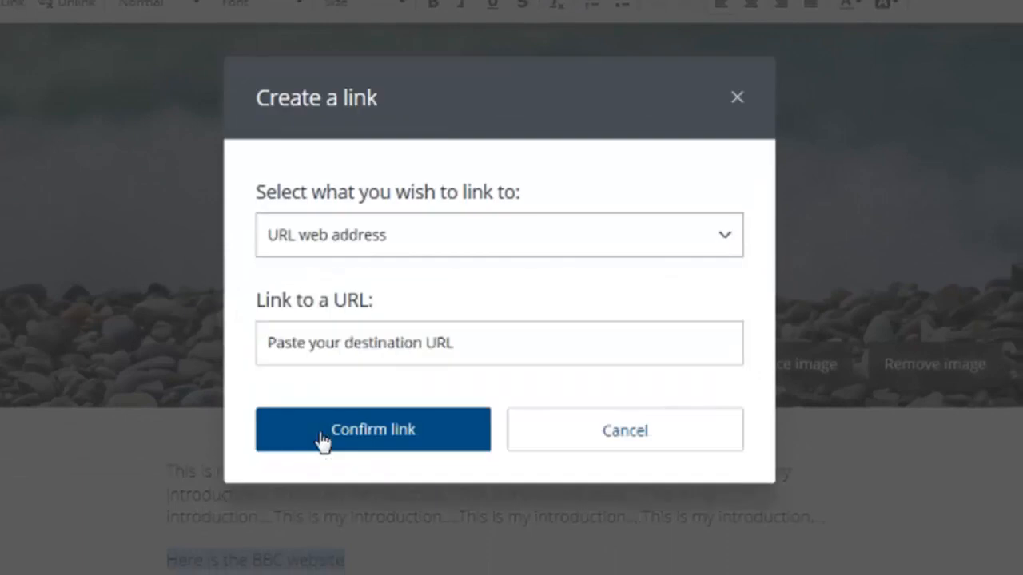
{"action": "left_click", "coordinate": [353, 345]}
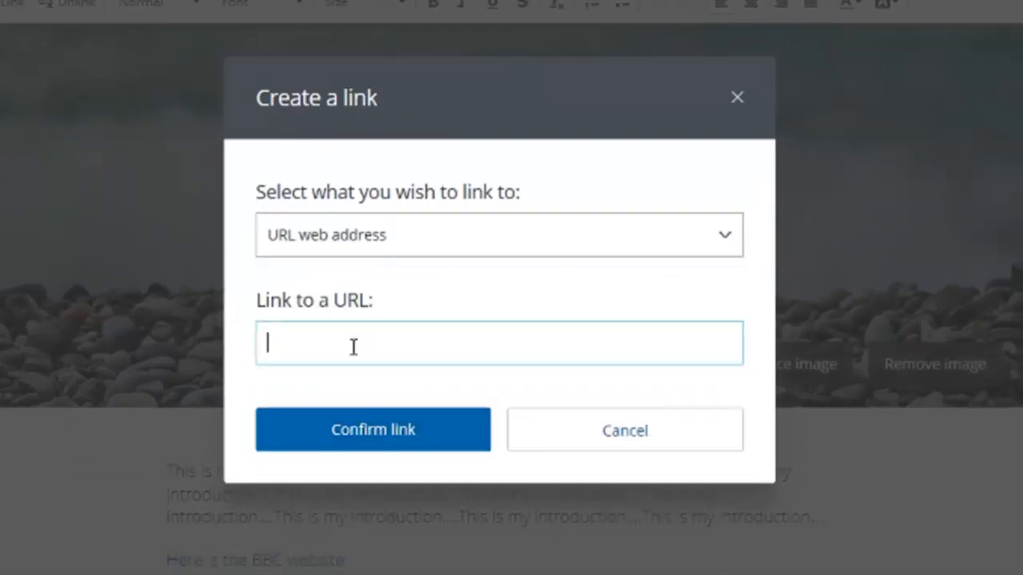
{"action": "type", "text": "www.bbc.co.uk"}
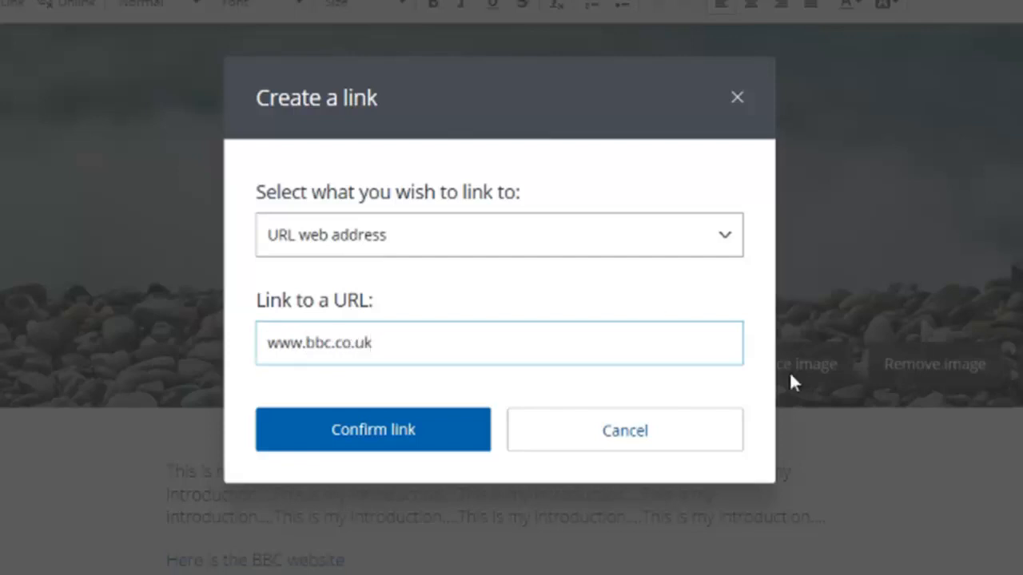
{"action": "left_click", "coordinate": [400, 439]}
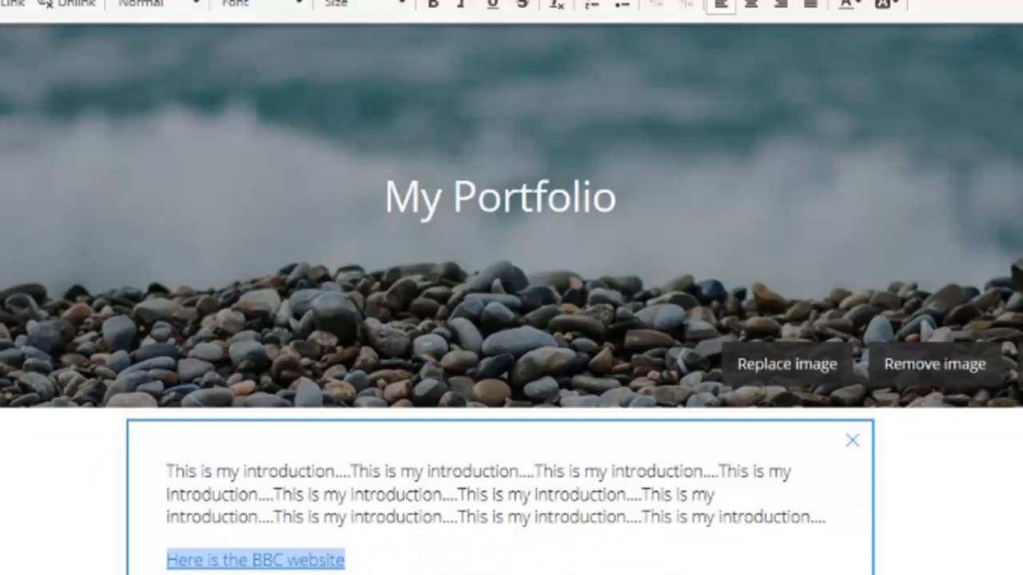
{"action": "left_click", "coordinate": [951, 496]}
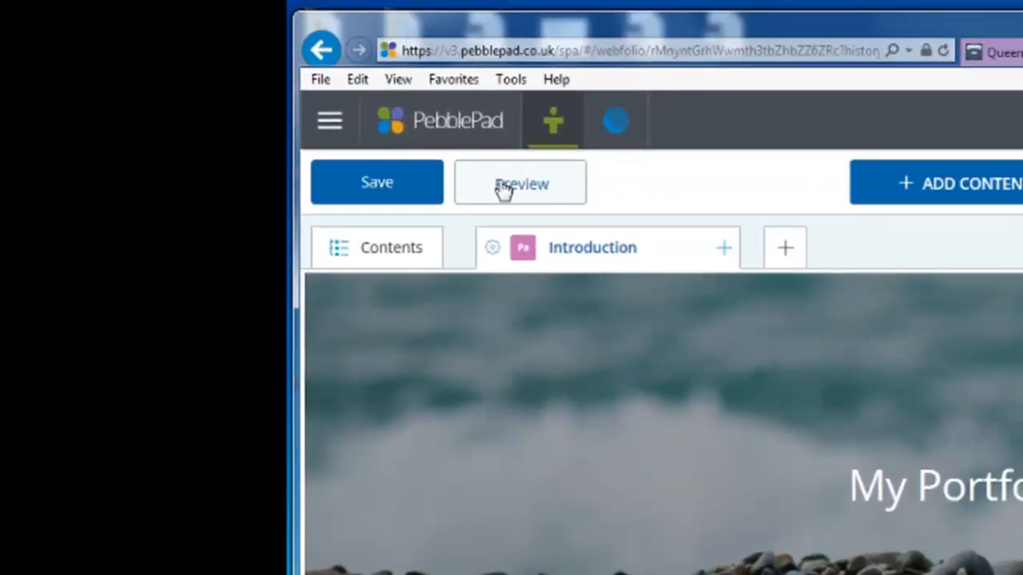
Preview the portfolio, test the BBC website link, and return to editing the portfolio.
{"action": "left_click", "coordinate": [501, 187]}
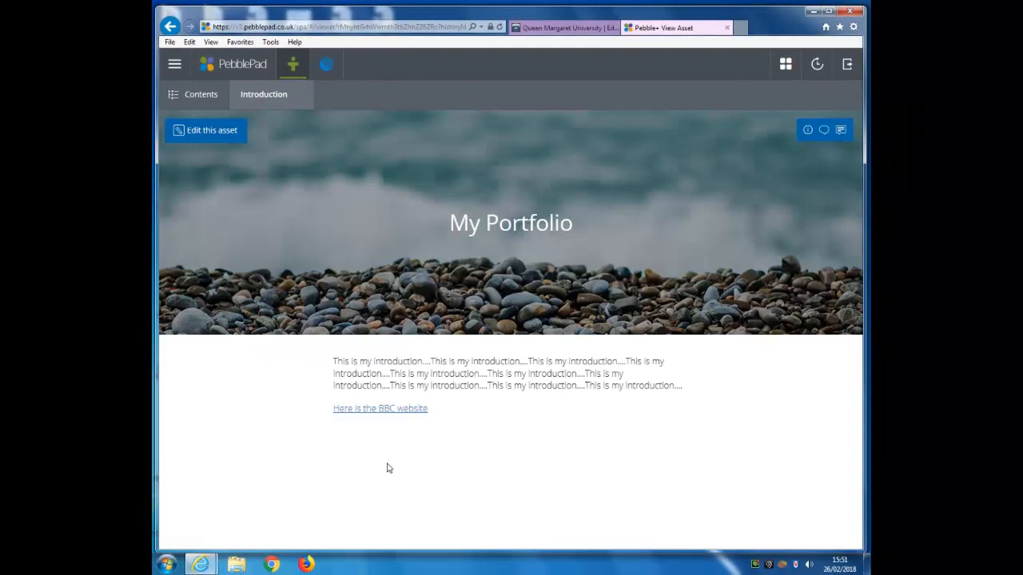
{"action": "left_click", "coordinate": [380, 410]}
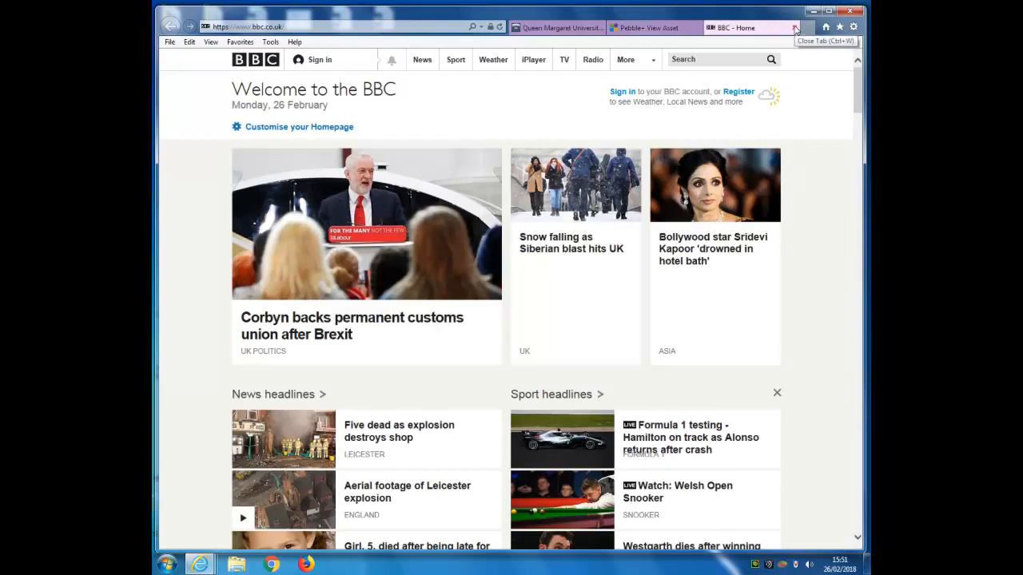
{"action": "left_click", "coordinate": [795, 29]}
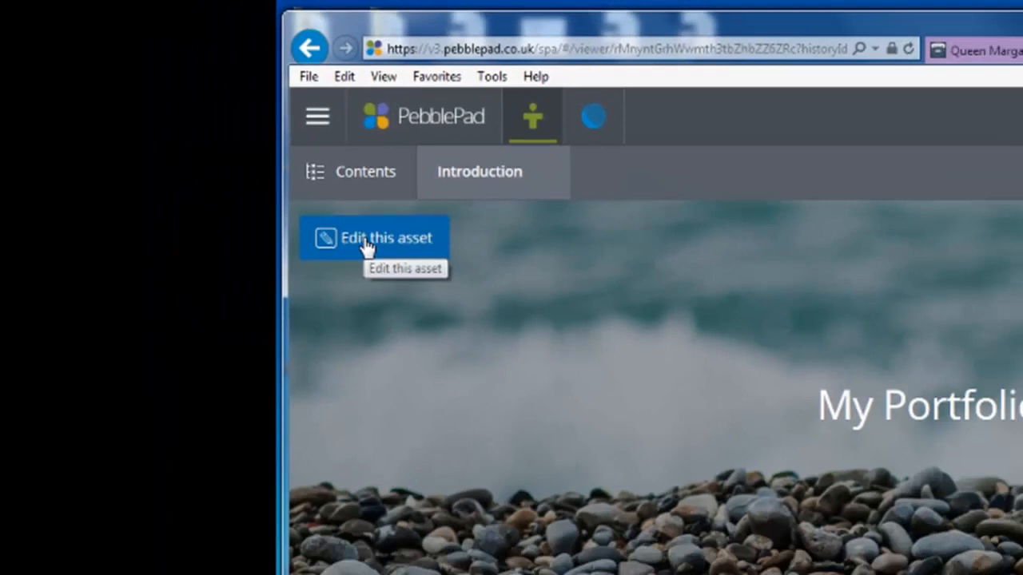
{"action": "left_click", "coordinate": [402, 272]}
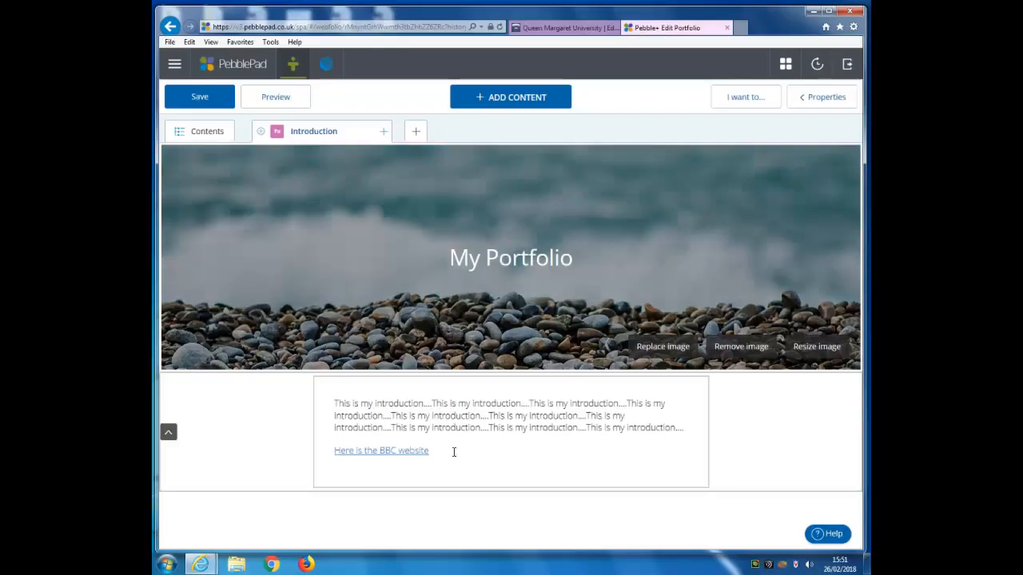
Add the line "Here is a PDF" in a new paragraph below the BBC website link.
{"action": "left_click", "coordinate": [454, 453]}
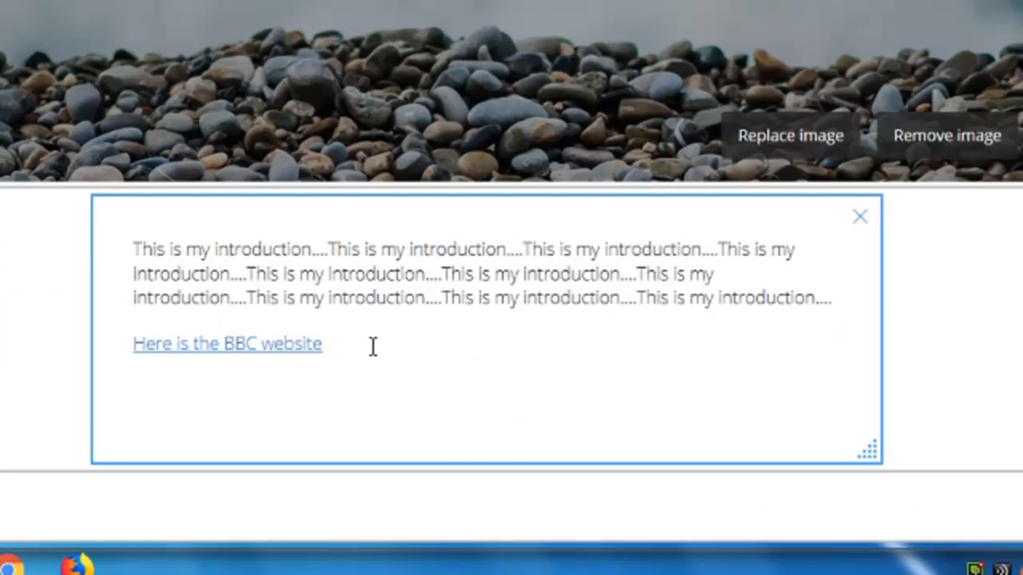
{"action": "type", "text": "H er"}
{"action": "key", "text": "BackSpace"}
{"action": "key", "text": "BackSpace"}
{"action": "key", "text": "BackSpace"}
{"action": "type", "text": "ere is "}
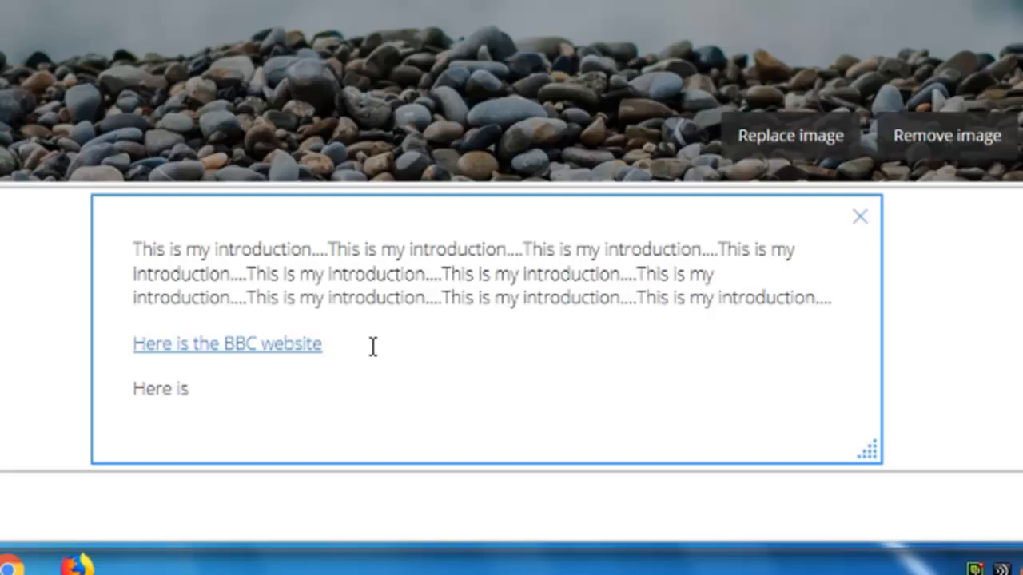
{"action": "type", "text": "a PDF"}
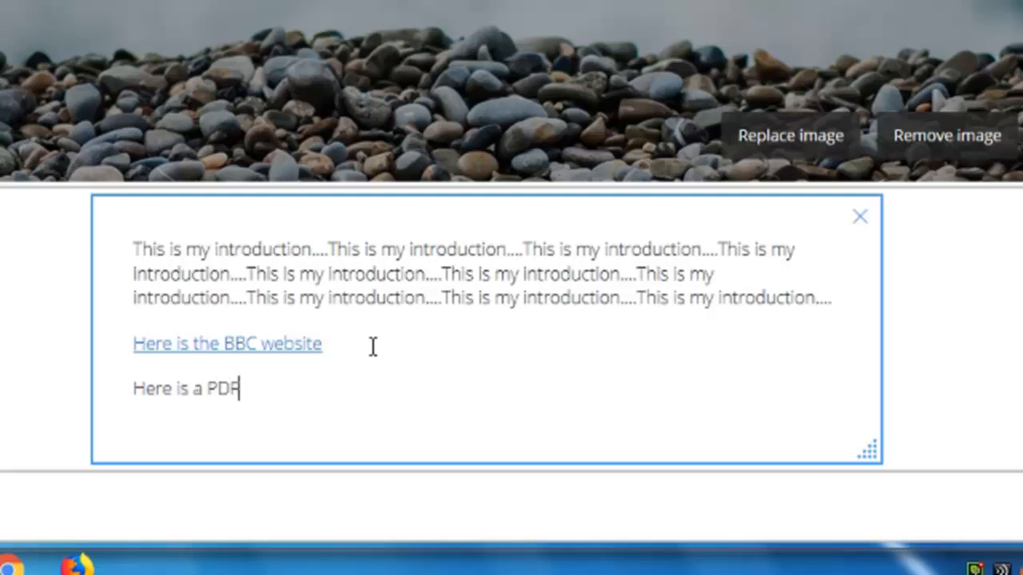
Create a link to an asset on the "Here is a PDF" line and choose to upload a file for it.
{"action": "left_click_drag", "start_coordinate": [263, 399], "coordinate": [138, 393]}
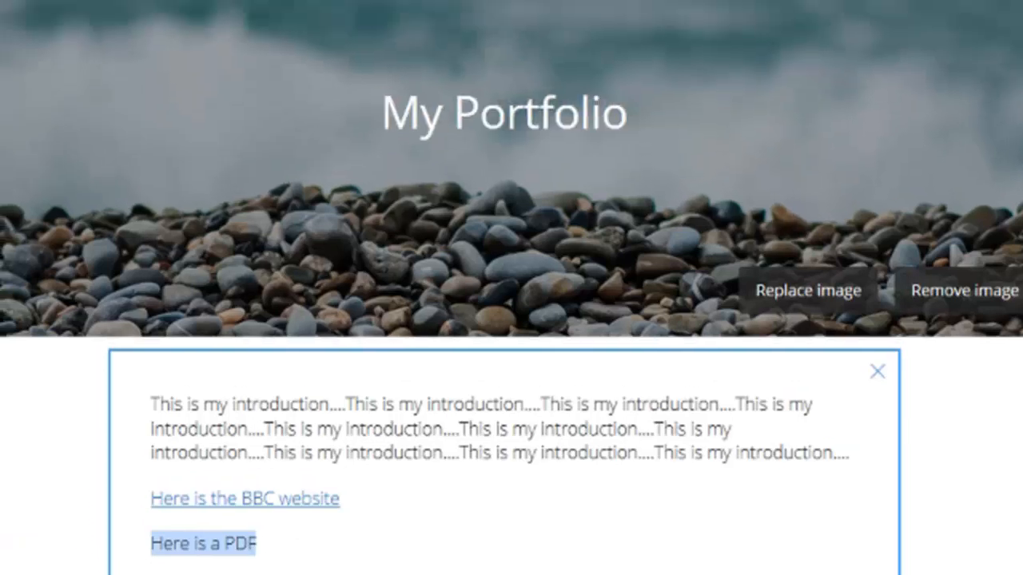
{"action": "left_click", "coordinate": [8, 18]}
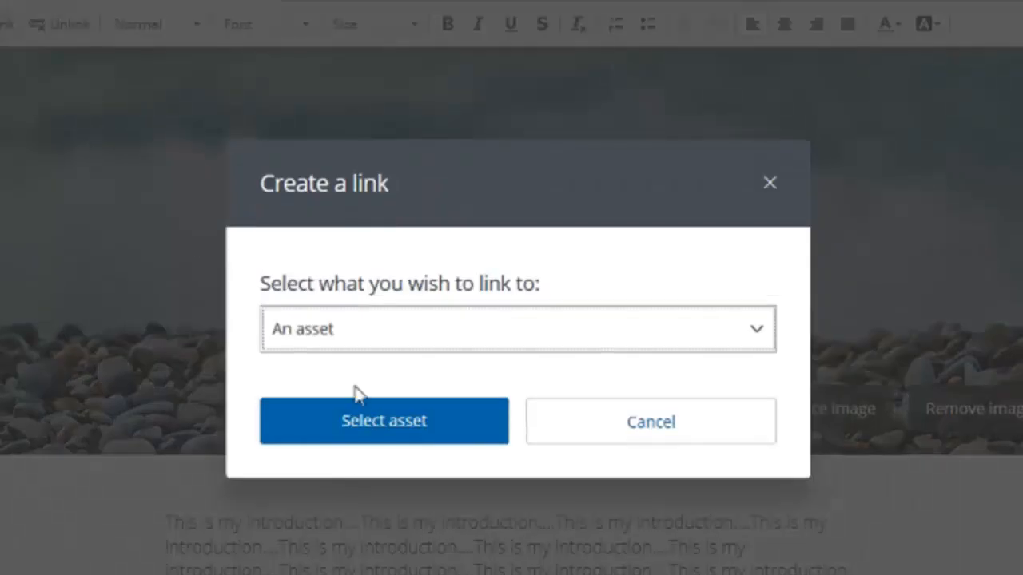
{"action": "left_click", "coordinate": [386, 439]}
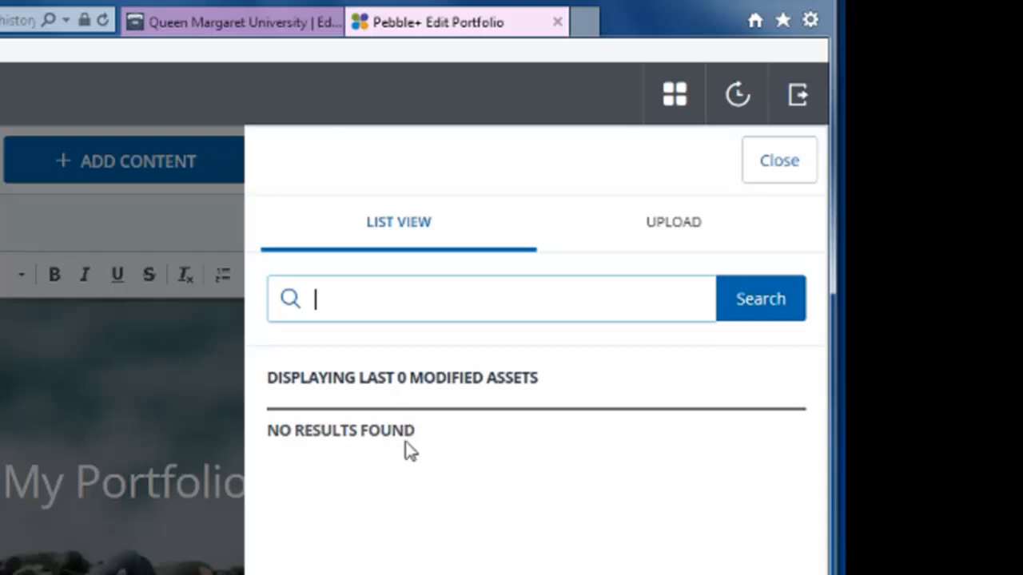
{"action": "left_click", "coordinate": [675, 199]}
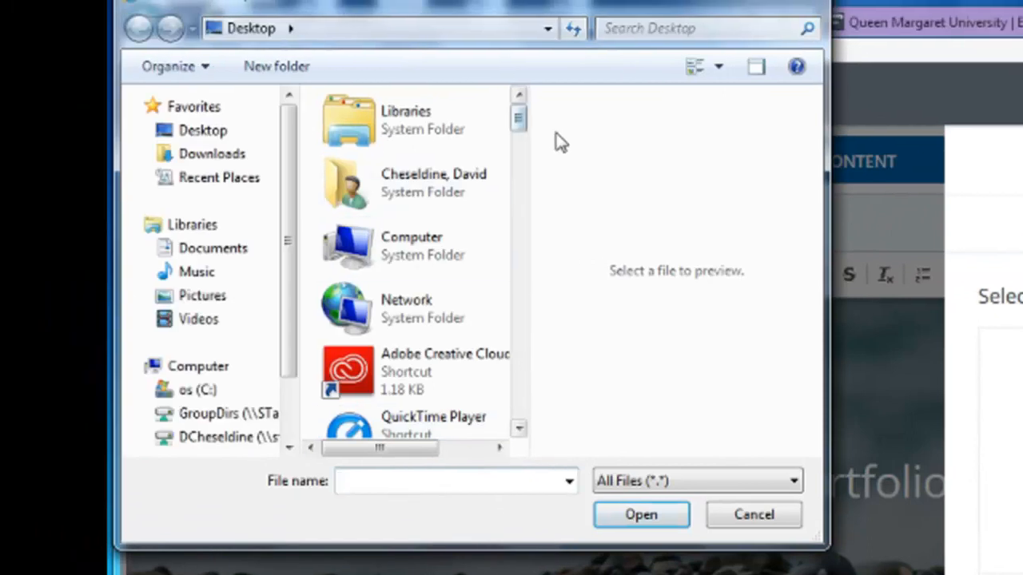
Upload A Test PDF.pdf from the Test Documents folder on the desktop as the link's asset, keeping its title.
{"action": "left_click", "coordinate": [186, 130]}
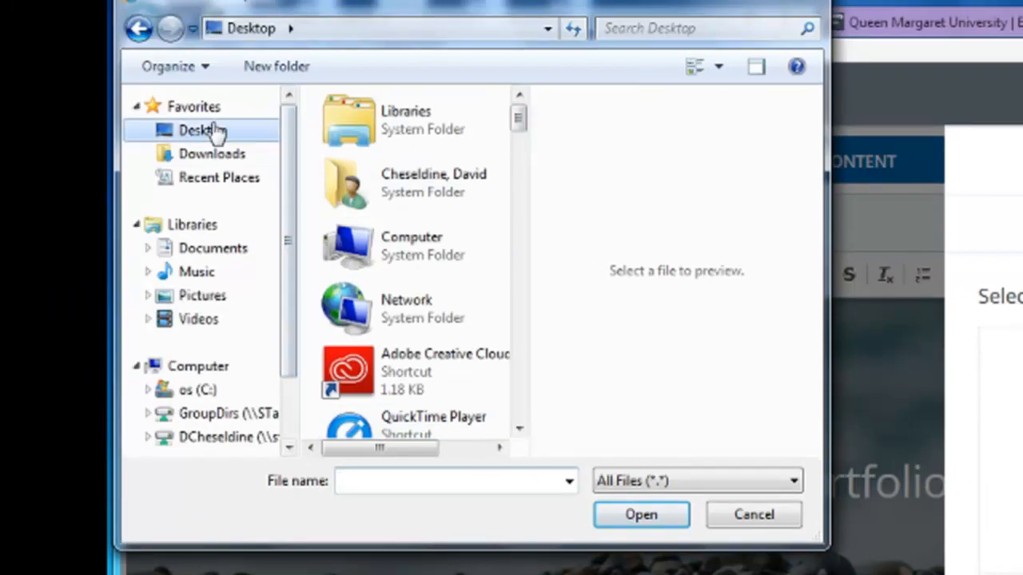
{"action": "left_click_drag", "start_coordinate": [519, 119], "coordinate": [497, 218]}
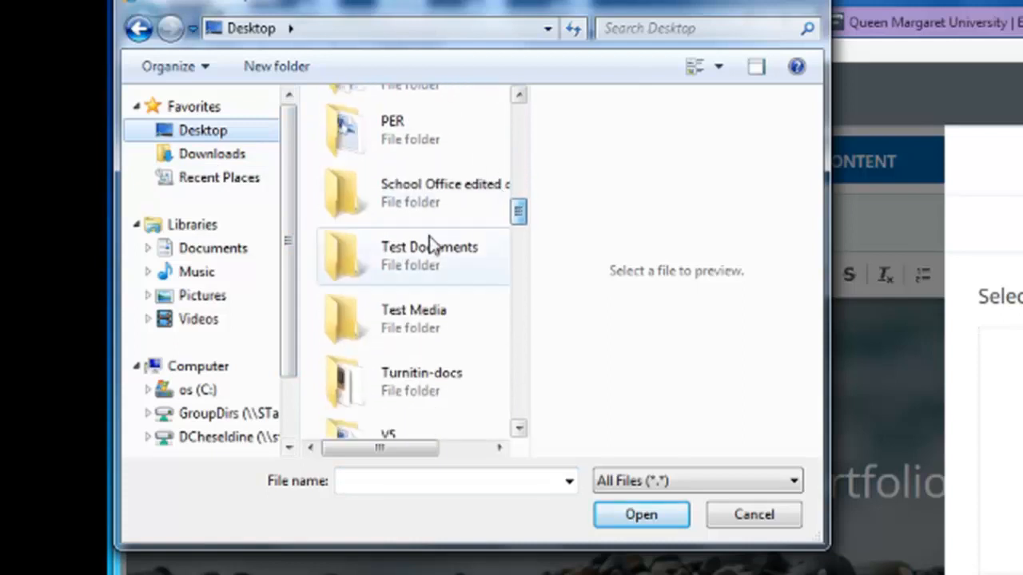
{"action": "left_click", "coordinate": [434, 251]}
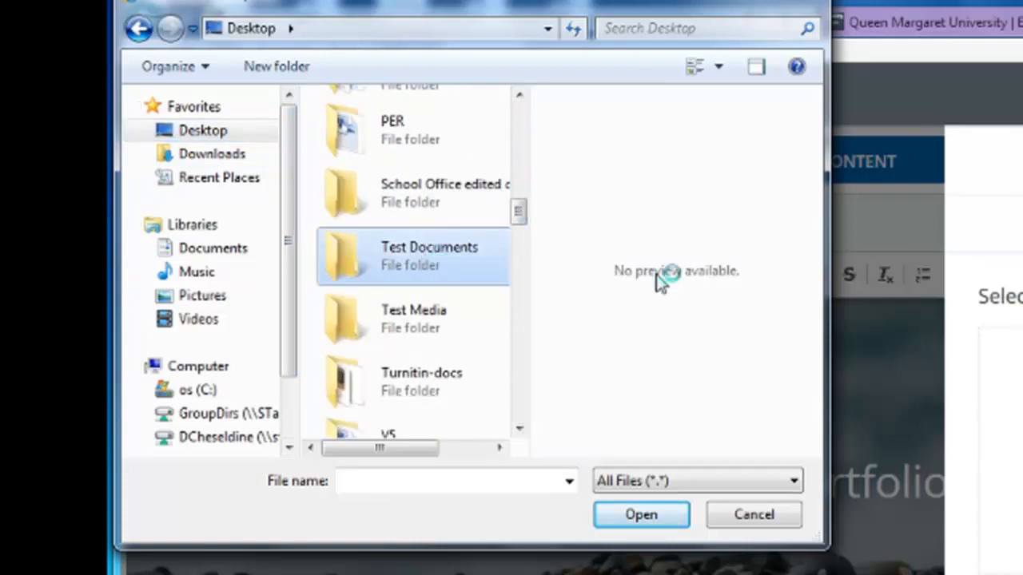
{"action": "left_click_drag", "start_coordinate": [829, 251], "coordinate": [1022, 251]}
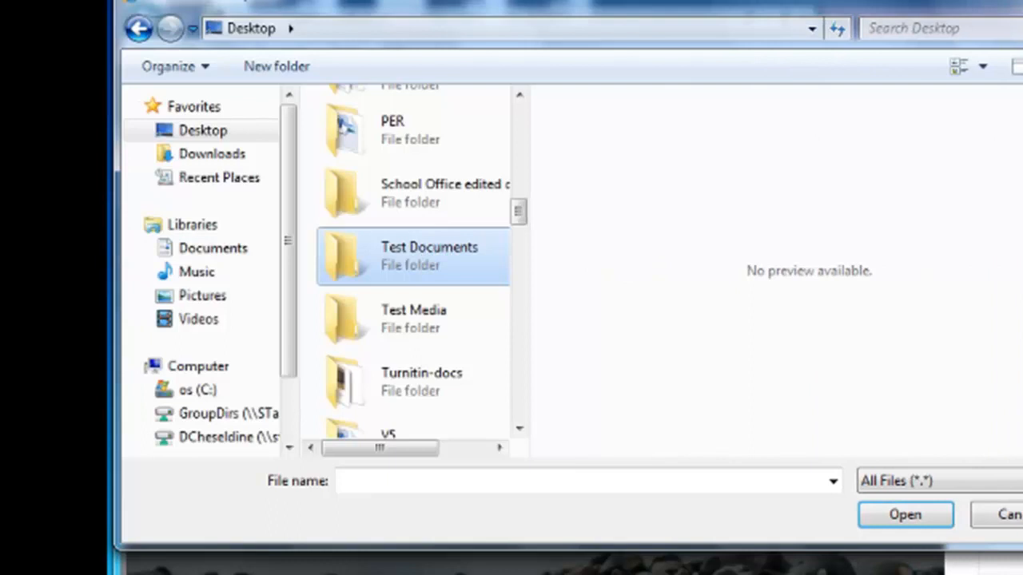
{"action": "double_click", "coordinate": [394, 266]}
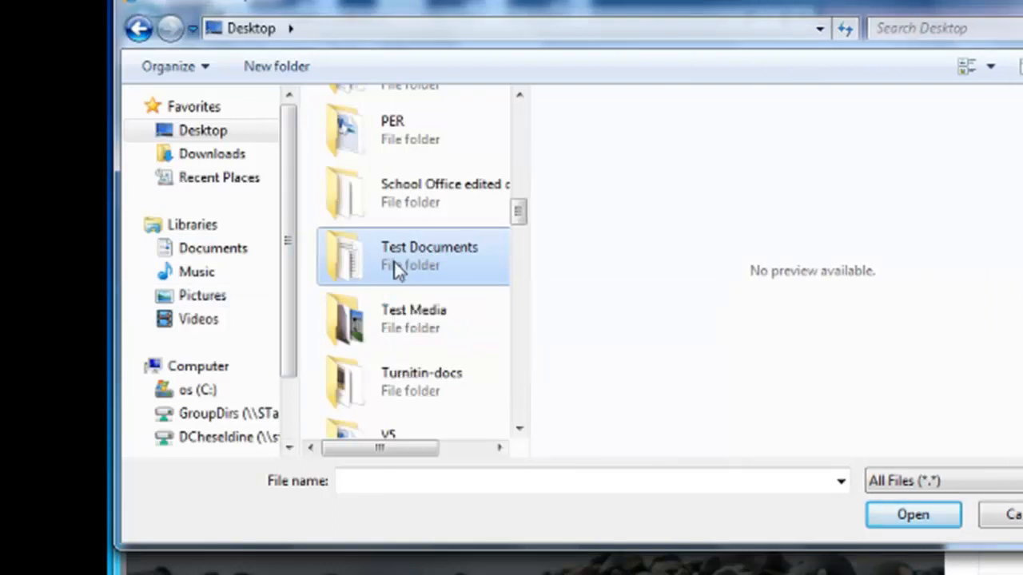
{"action": "left_click", "coordinate": [356, 203]}
{"action": "left_click", "coordinate": [913, 515]}
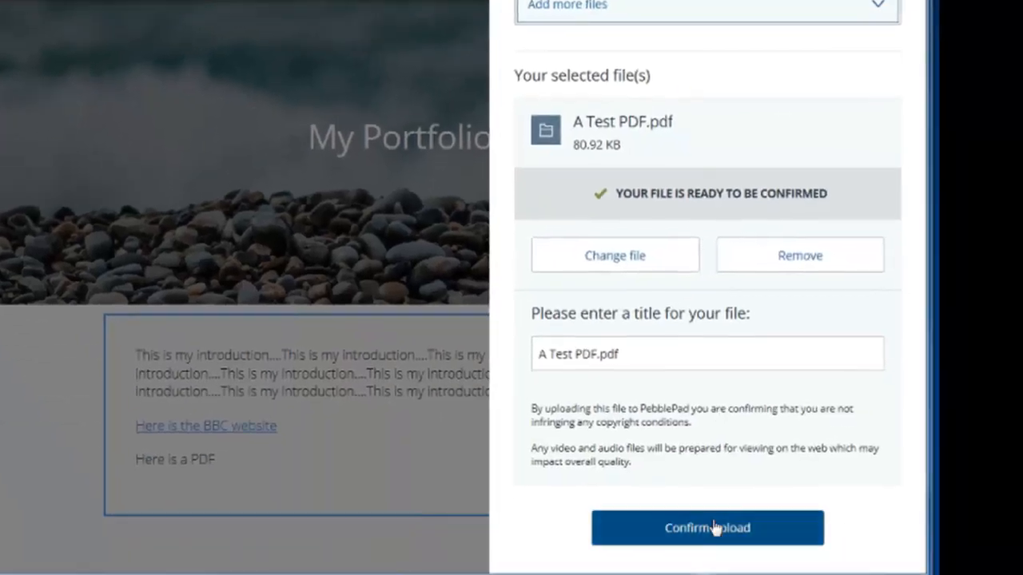
{"action": "left_click", "coordinate": [711, 529]}
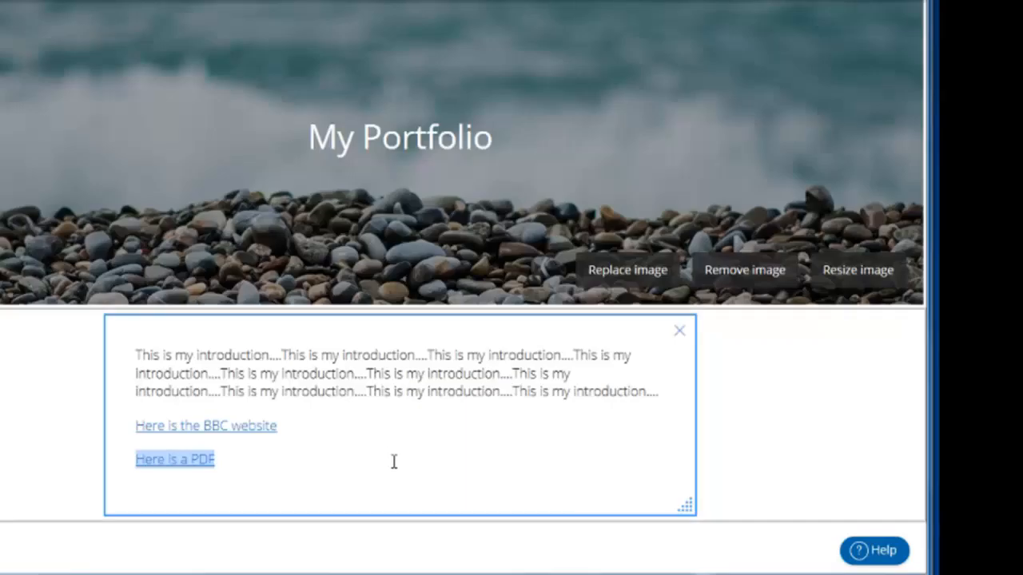
{"action": "left_click", "coordinate": [393, 459]}
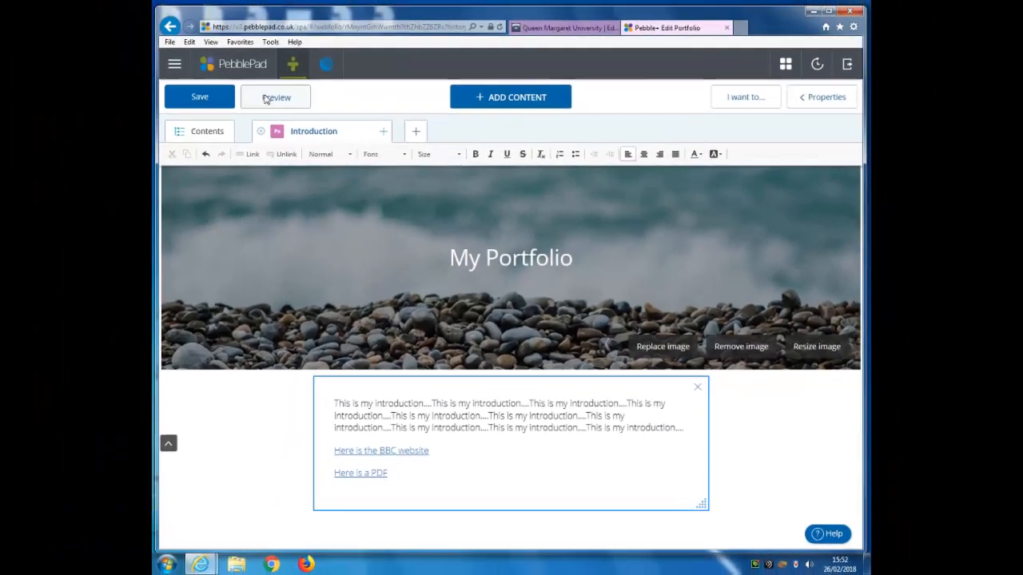
Preview the portfolio, test the "Here is a PDF" link, and return to editing the portfolio.
{"action": "left_click", "coordinate": [232, 59]}
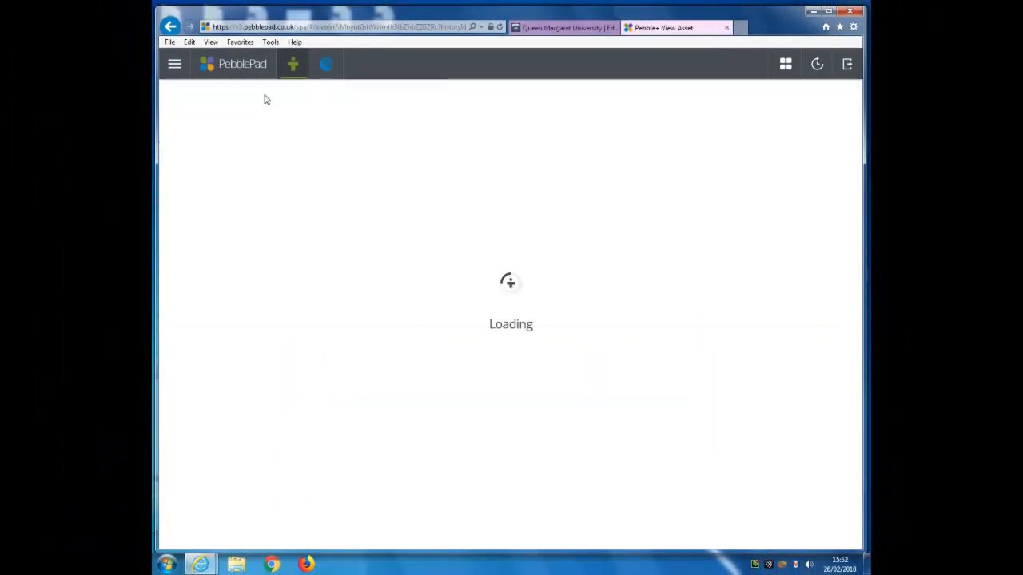
{"action": "left_click", "coordinate": [361, 433]}
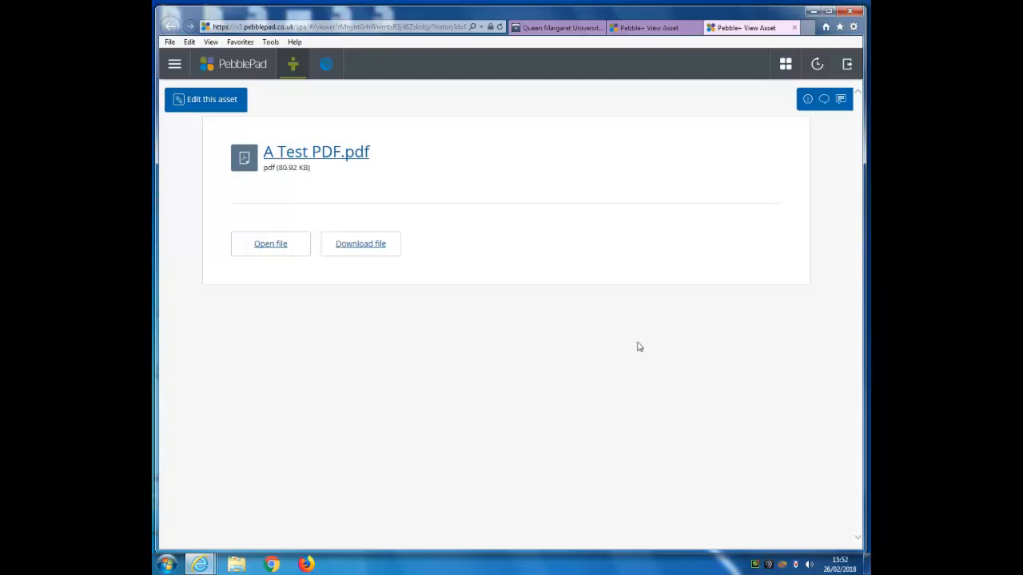
{"action": "left_click", "coordinate": [215, 102]}
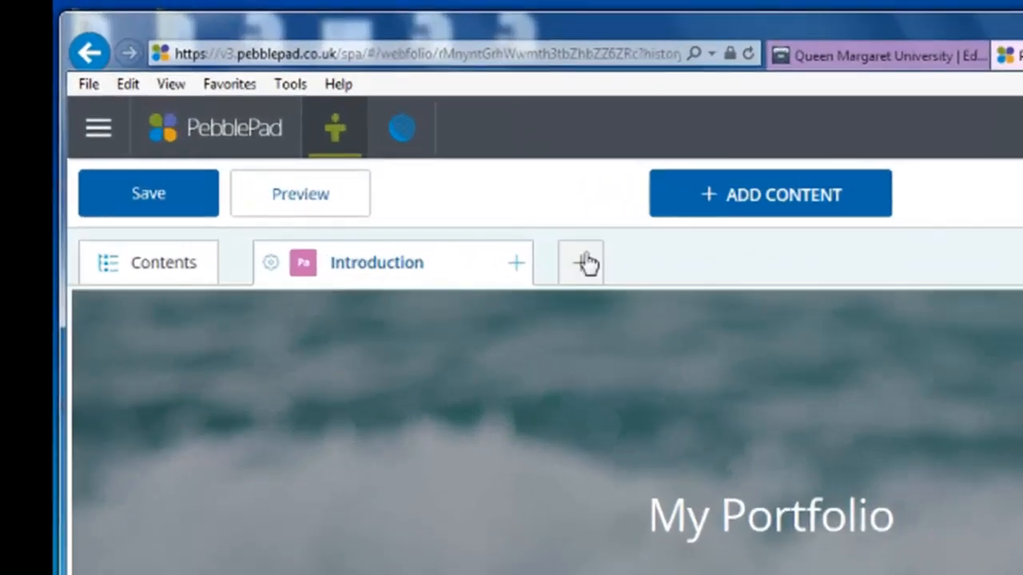
Add a new page after the Introduction page and name it "Main Part".
{"action": "left_click", "coordinate": [584, 265]}
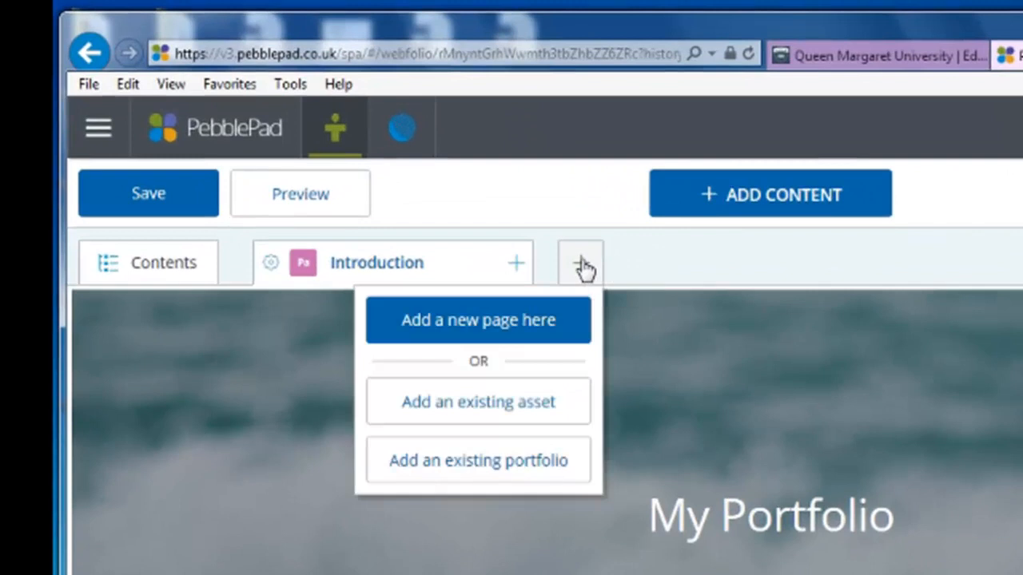
{"action": "left_click", "coordinate": [527, 336]}
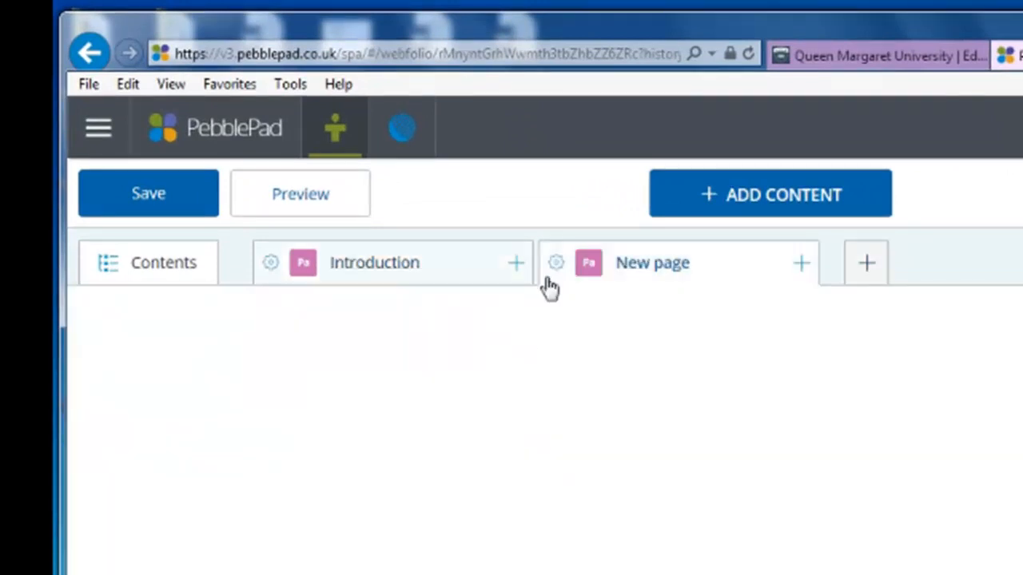
{"action": "left_click", "coordinate": [554, 270]}
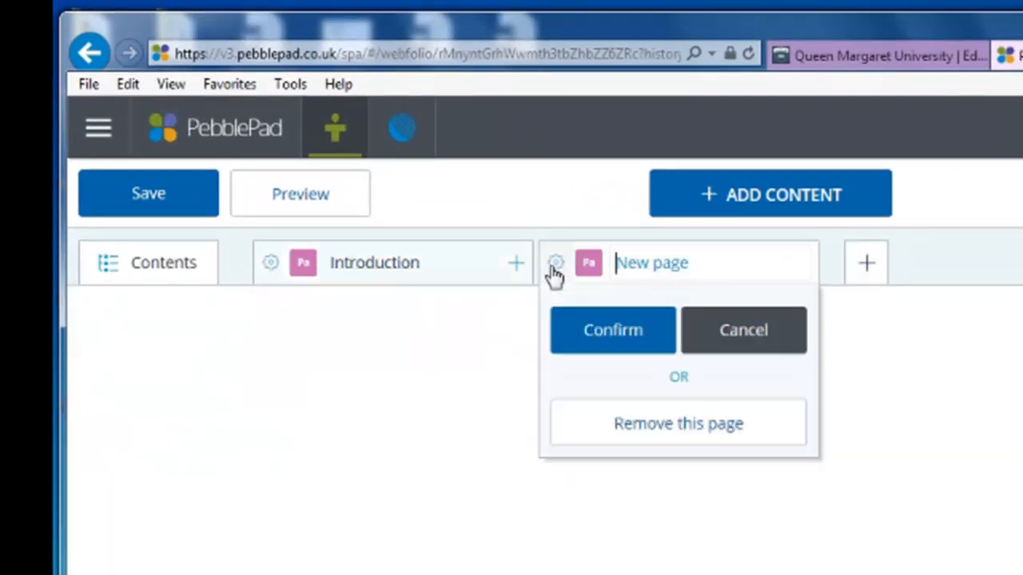
{"action": "left_click_drag", "start_coordinate": [686, 264], "coordinate": [610, 270]}
{"action": "type", "text": "Main P"}
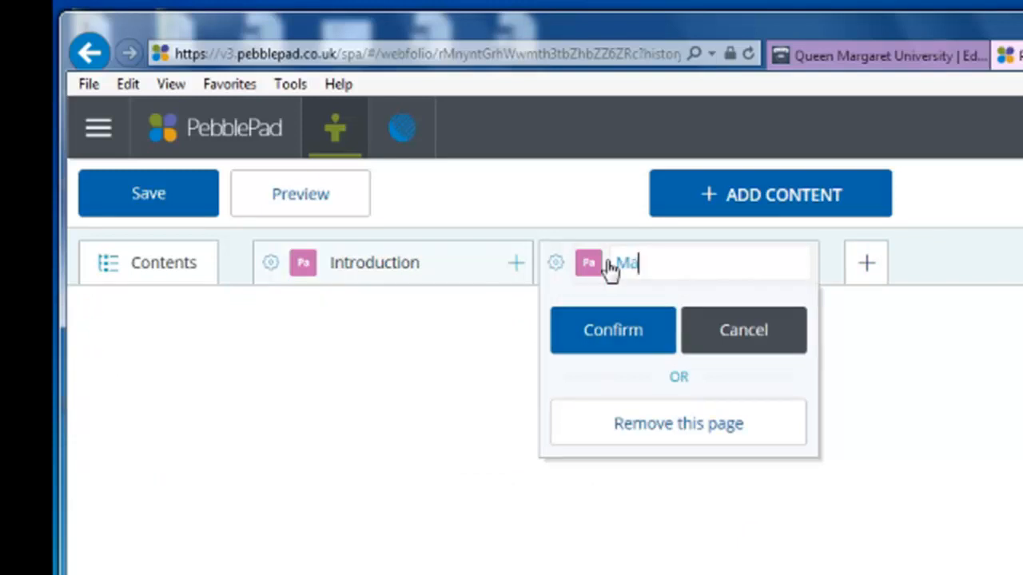
{"action": "type", "text": "aet"}
{"action": "key", "text": "BackSpace"}
{"action": "type", "text": "rt"}
{"action": "left_click", "coordinate": [613, 330]}
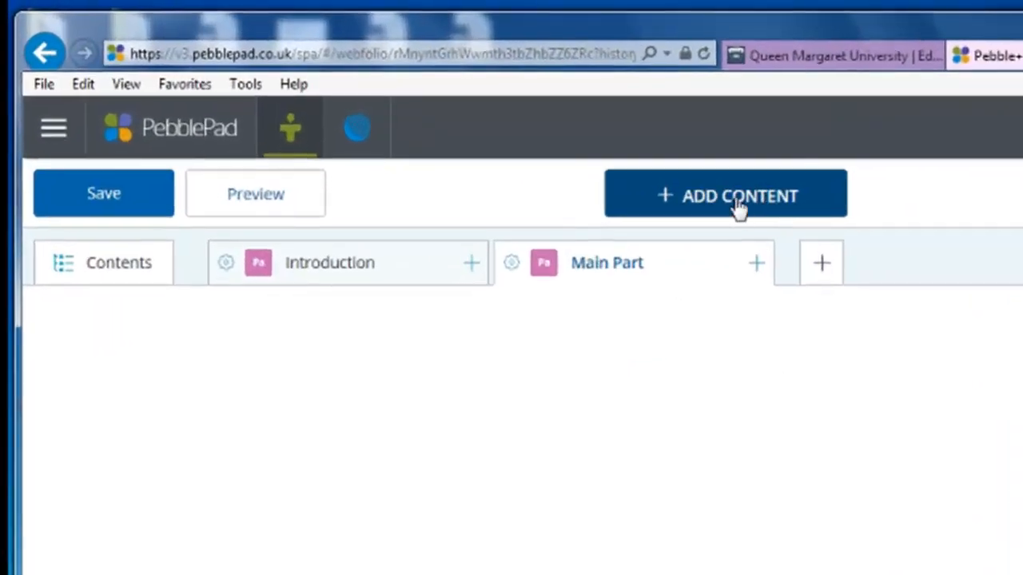
Add a banner block to the Main Part page and remove it again.
{"action": "left_click", "coordinate": [739, 209]}
{"action": "left_click", "coordinate": [173, 323]}
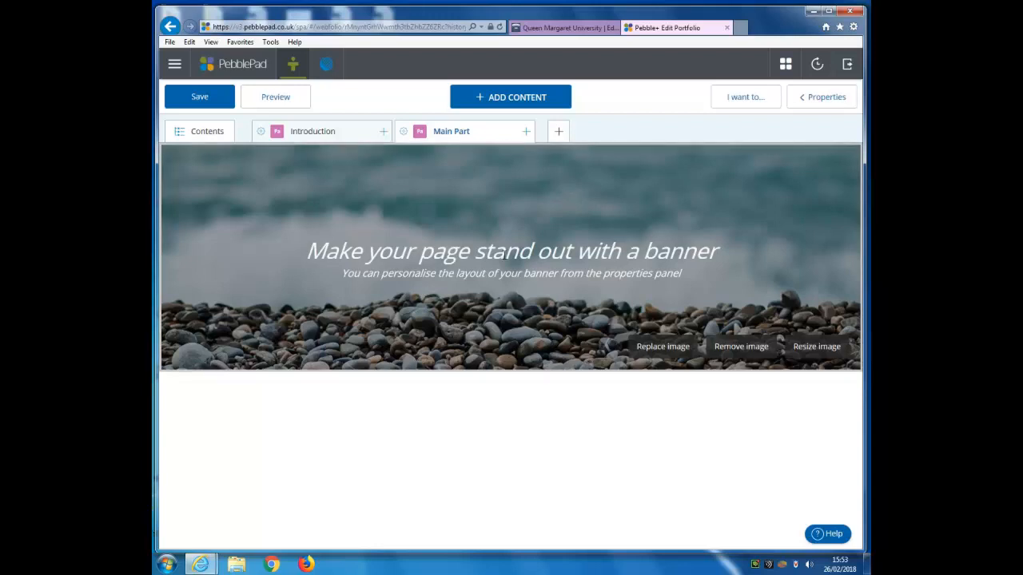
{"action": "left_click", "coordinate": [504, 254]}
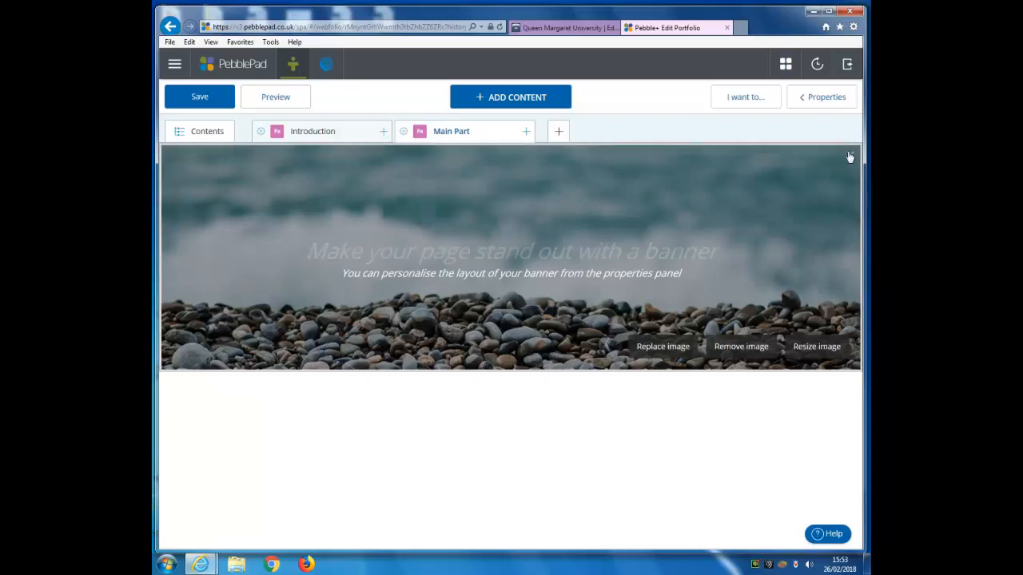
{"action": "left_click", "coordinate": [850, 155]}
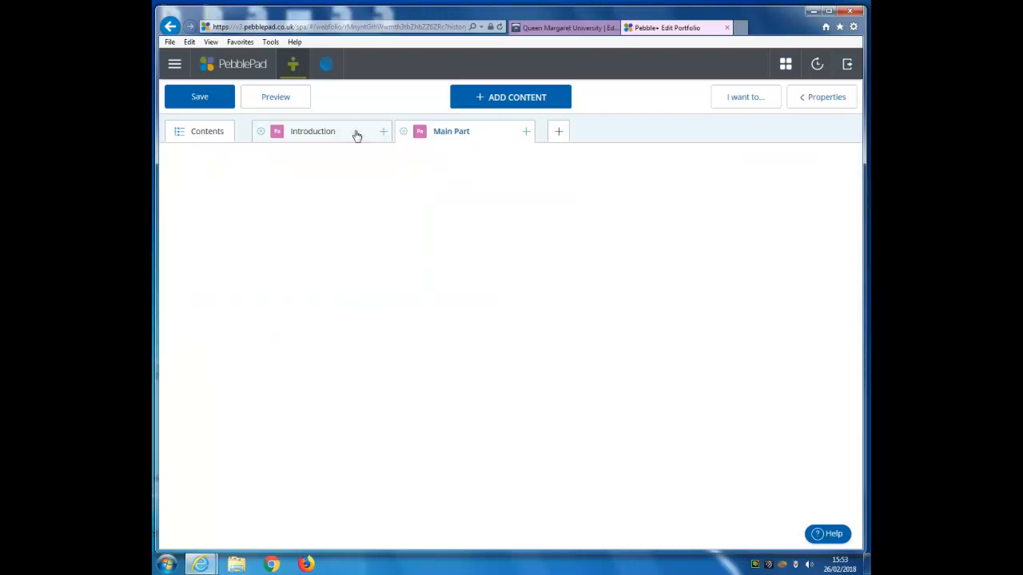
Add a text block to the Main Part page containing "here is the main part".
{"action": "left_click", "coordinate": [506, 99]}
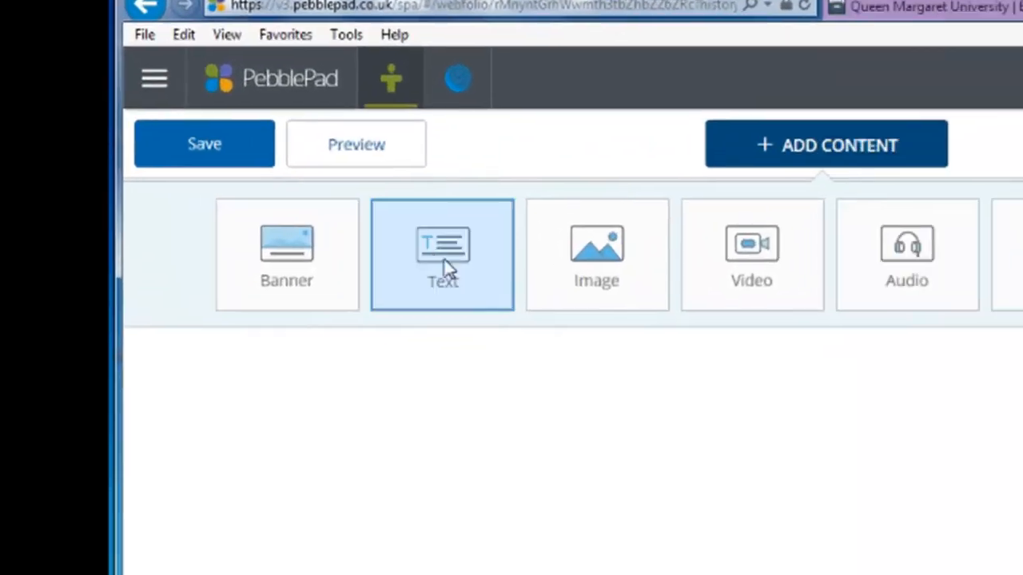
{"action": "left_click", "coordinate": [657, 310]}
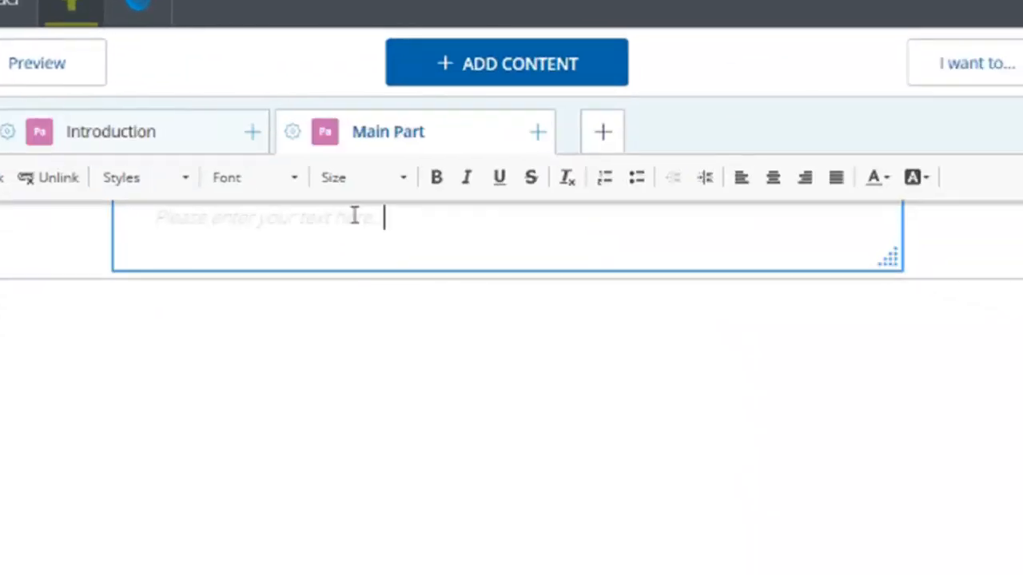
{"action": "type", "text": "t"}
{"action": "key", "text": "BackSpace"}
{"action": "type", "text": "here is the main part"}
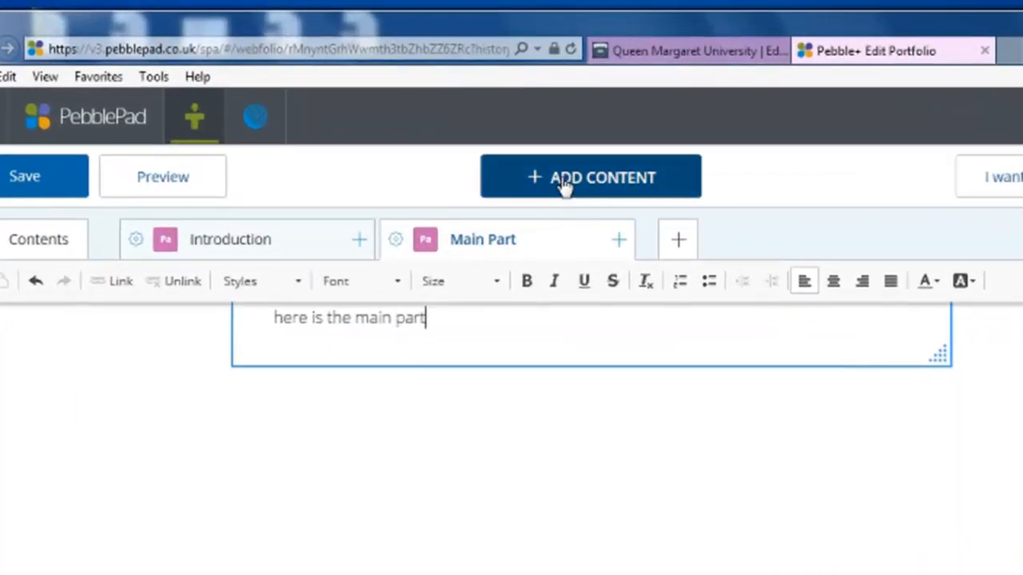
Add an image block below the "here is the main part" text and choose to upload a file for it.
{"action": "left_click", "coordinate": [564, 177]}
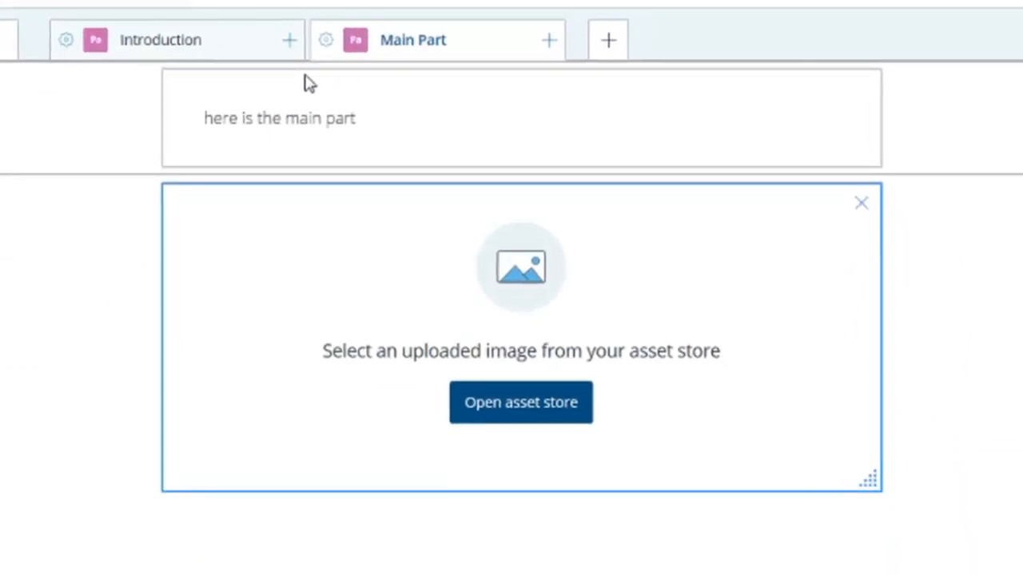
{"action": "left_click", "coordinate": [541, 412]}
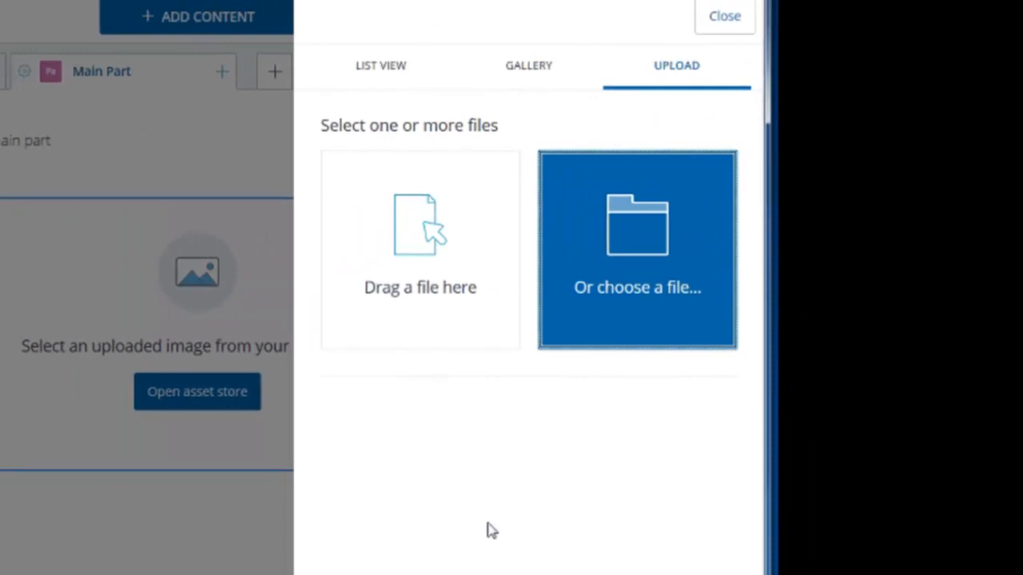
{"action": "left_click", "coordinate": [662, 241]}
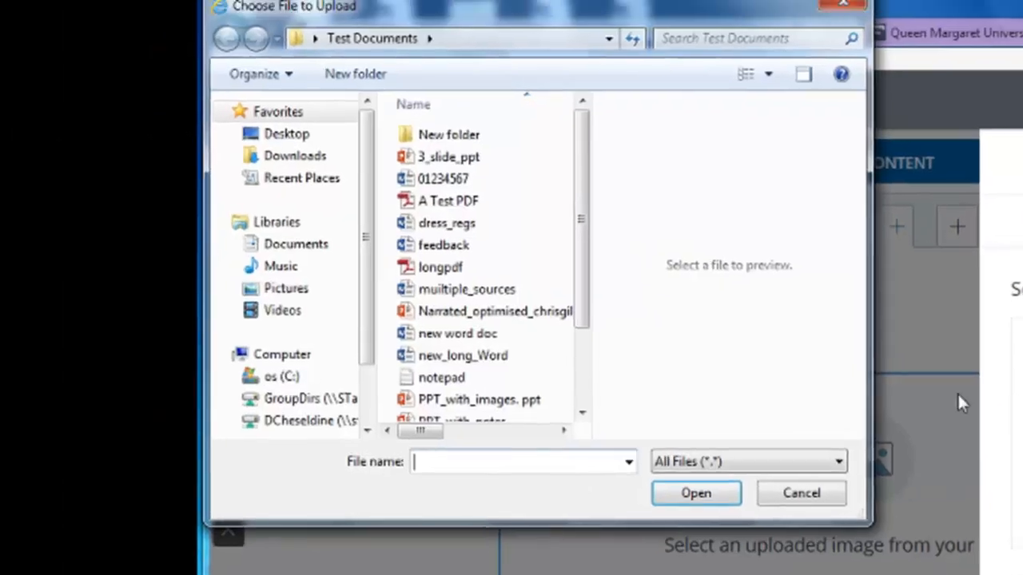
Upload raglan_castle_small.jpg from the Test Media folder on the desktop into the image block, keeping its title.
{"action": "left_click", "coordinate": [274, 29]}
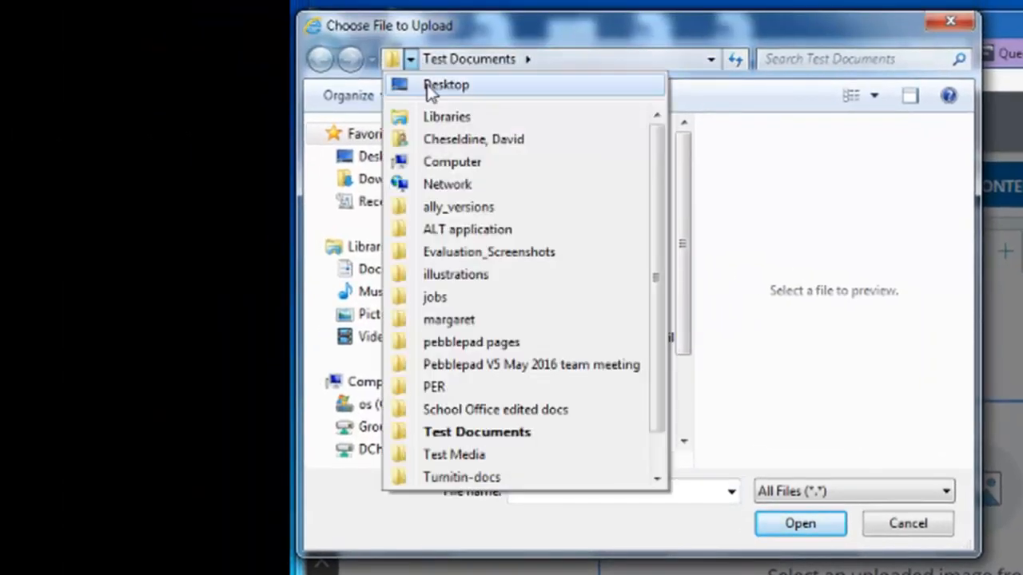
{"action": "left_click", "coordinate": [430, 86]}
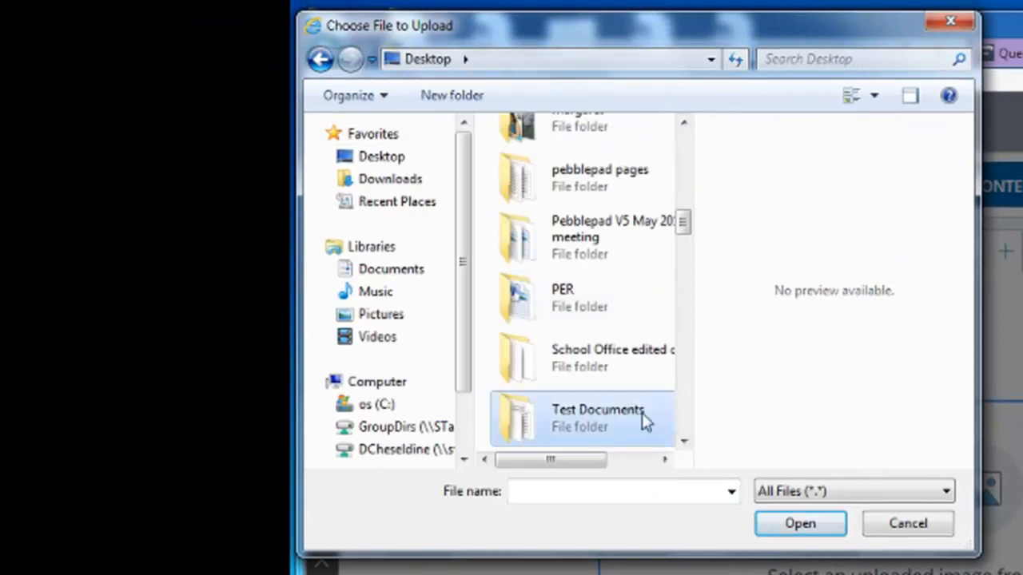
{"action": "scroll", "coordinate": [680, 236], "scroll_direction": "down", "scroll_amount": 3}
{"action": "double_click", "coordinate": [630, 292]}
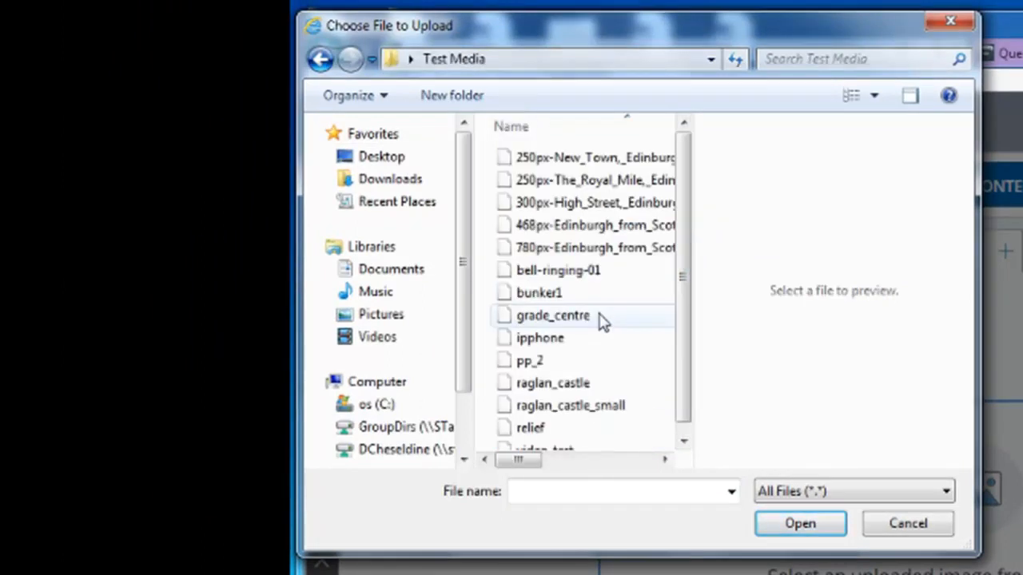
{"action": "left_click", "coordinate": [579, 408]}
{"action": "left_click", "coordinate": [815, 523]}
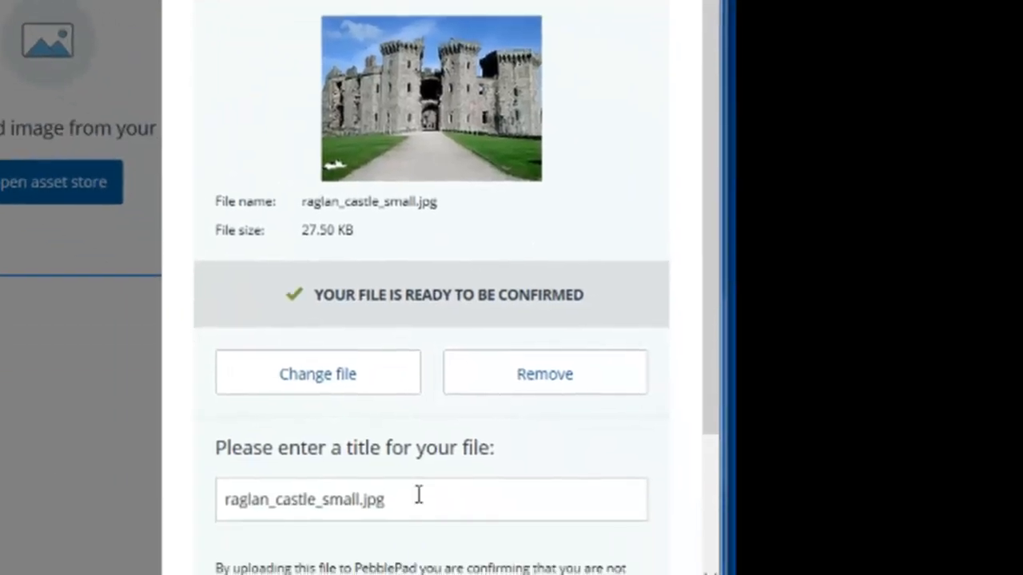
{"action": "scroll", "coordinate": [418, 495], "scroll_direction": "down", "scroll_amount": 3}
{"action": "left_click", "coordinate": [407, 549]}
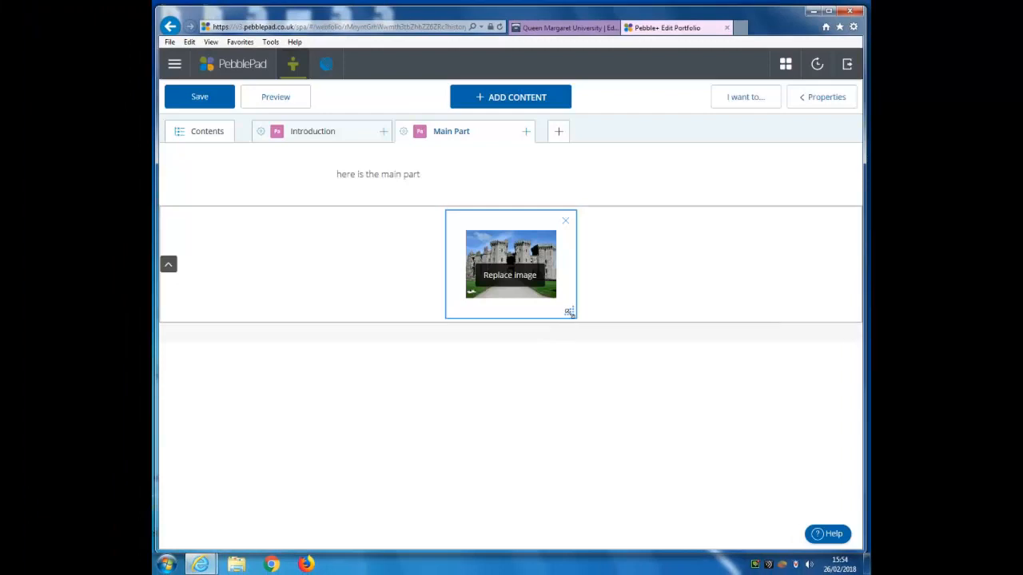
Shrink the castle image block and give it the caption "Raglan Castle".
{"action": "mouse_move", "coordinate": [568, 306]}
{"action": "left_mouse_down"}
{"action": "mouse_move", "coordinate": [646, 368]}
{"action": "mouse_move", "coordinate": [614, 365]}
{"action": "mouse_move", "coordinate": [565, 320]}
{"action": "left_mouse_up"}
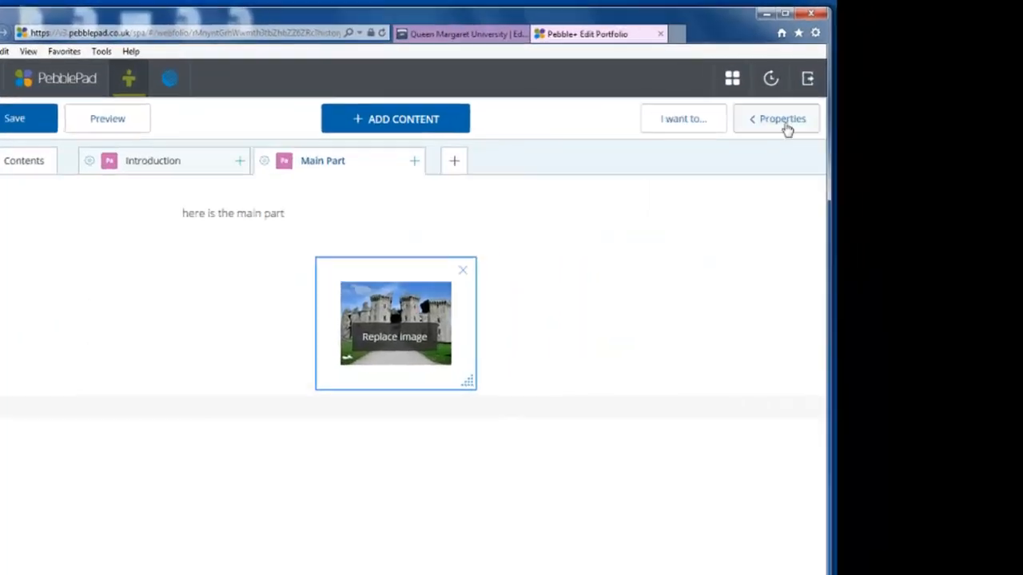
{"action": "left_click", "coordinate": [779, 119]}
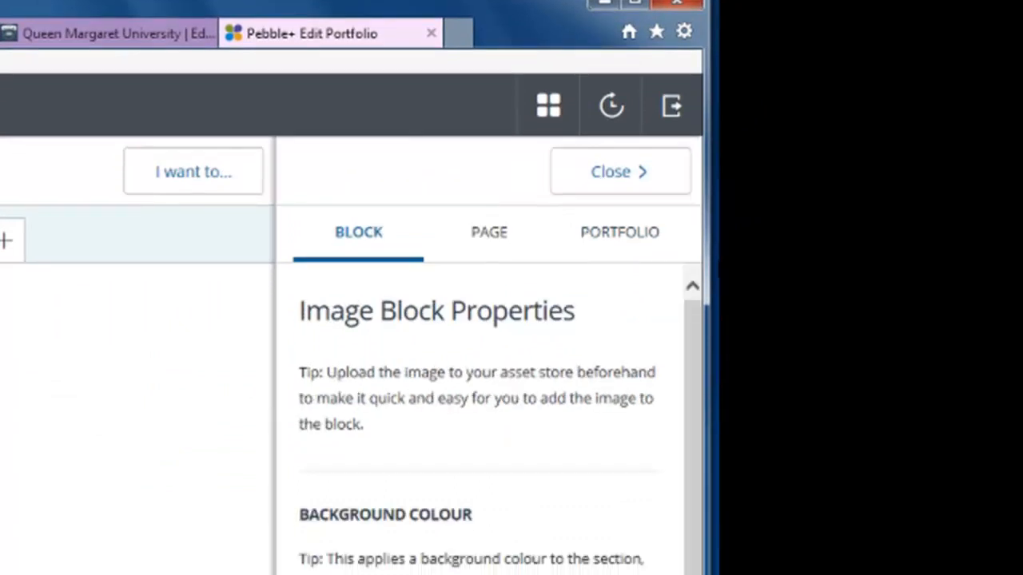
{"action": "scroll", "coordinate": [692, 335], "scroll_direction": "down", "scroll_amount": 10}
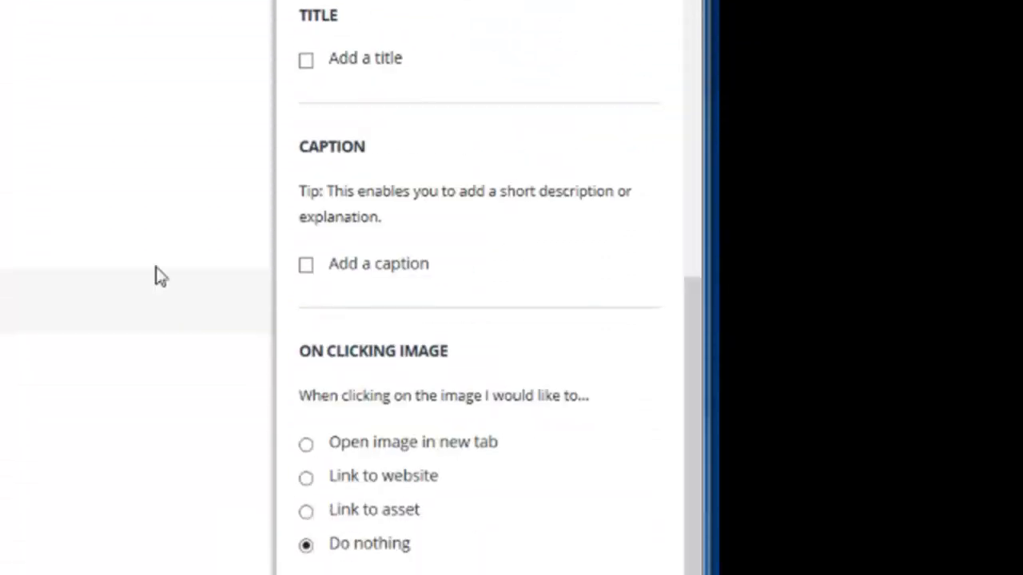
{"action": "left_click", "coordinate": [306, 264]}
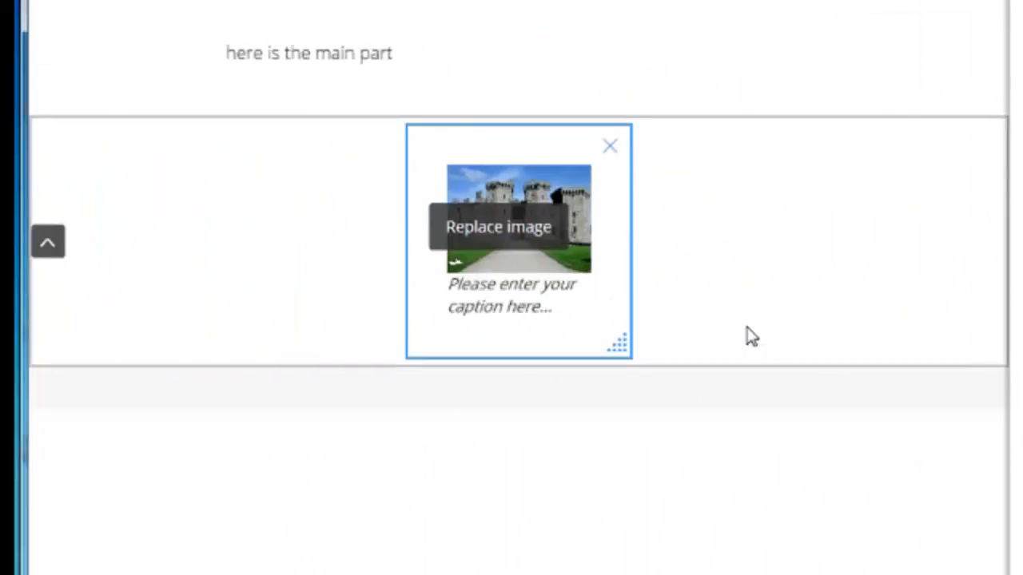
{"action": "left_click", "coordinate": [461, 289]}
{"action": "type", "text": "Ragl"}
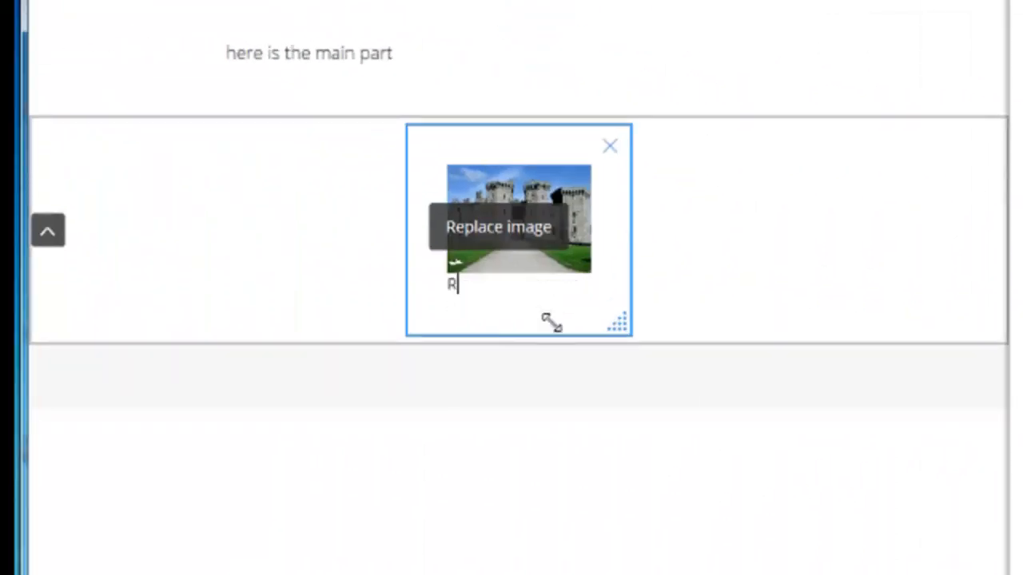
{"action": "type", "text": "an Castle"}
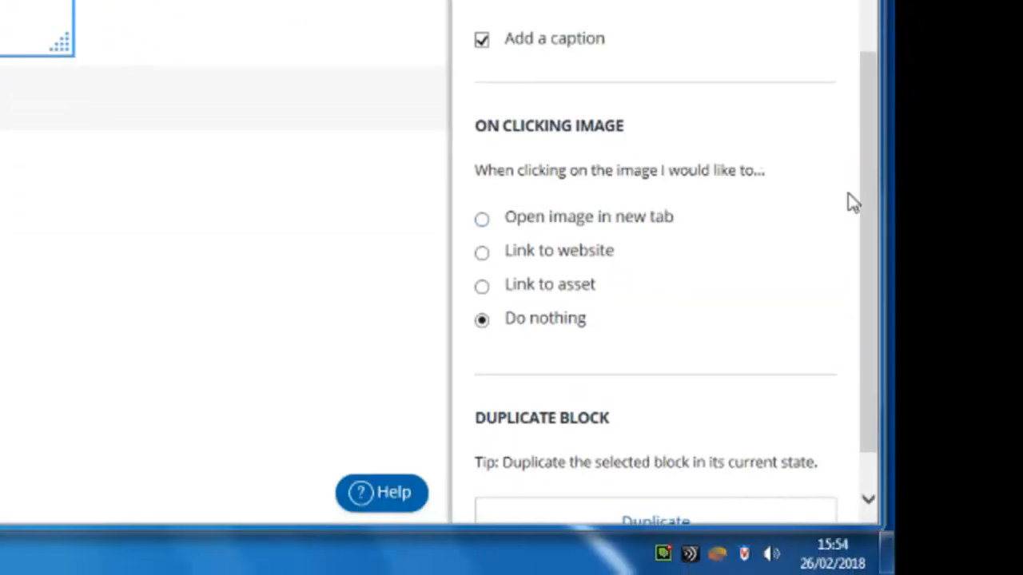
{"action": "left_click_drag", "start_coordinate": [862, 217], "coordinate": [867, 0]}
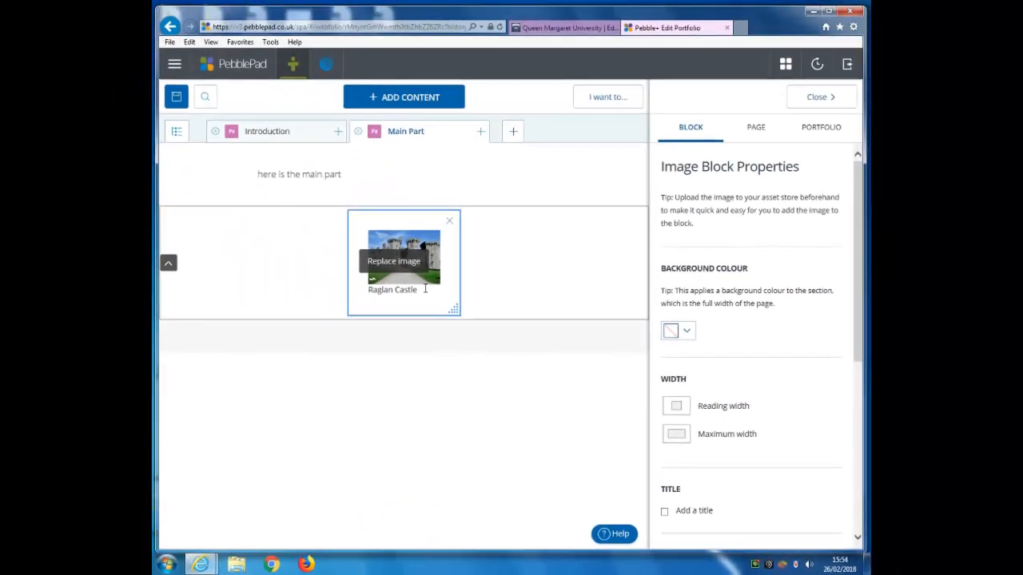
Move the captioned castle image section above the text section and back below it.
{"action": "left_click", "coordinate": [496, 434]}
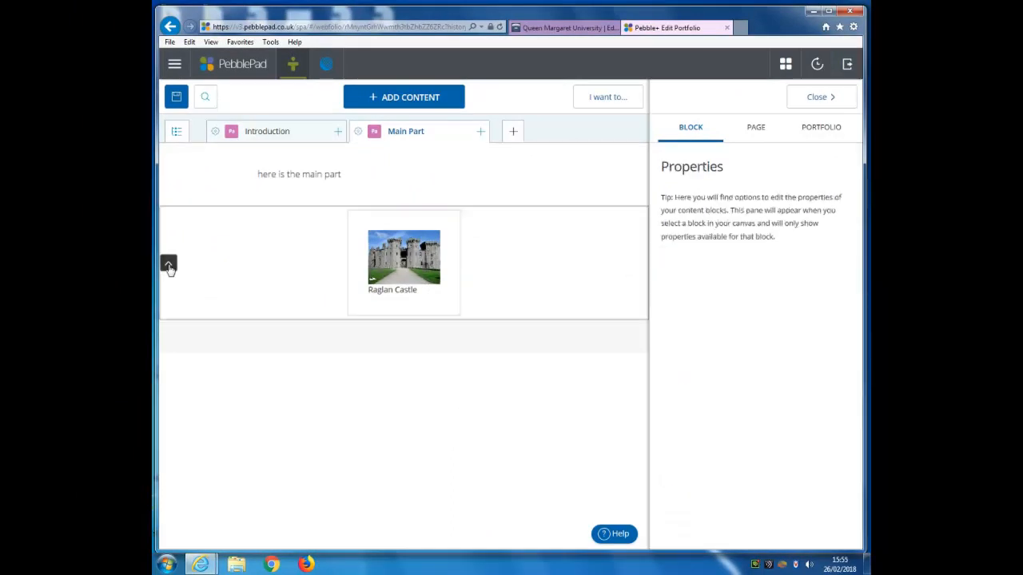
{"action": "left_click", "coordinate": [169, 265]}
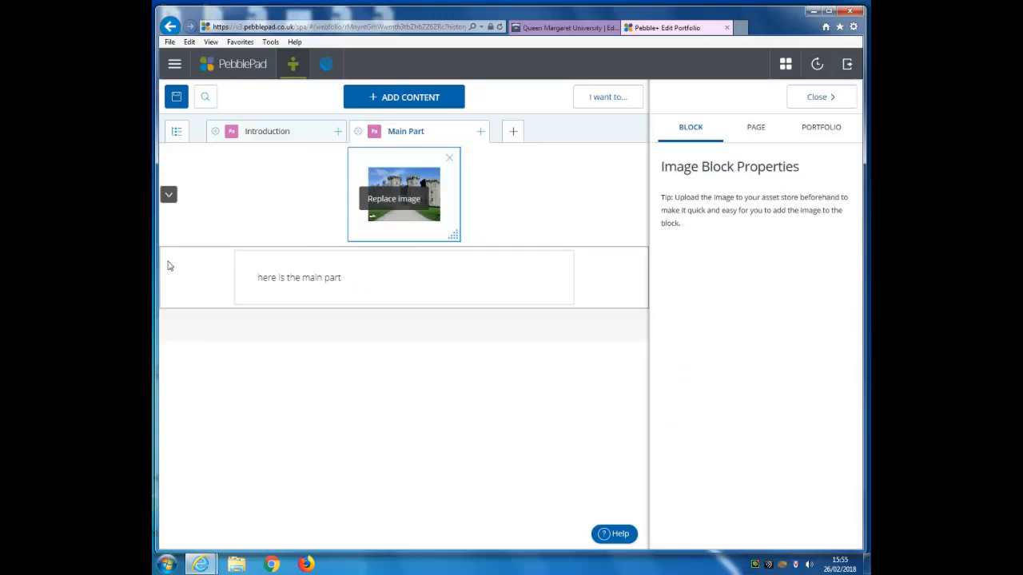
{"action": "left_click", "coordinate": [168, 203]}
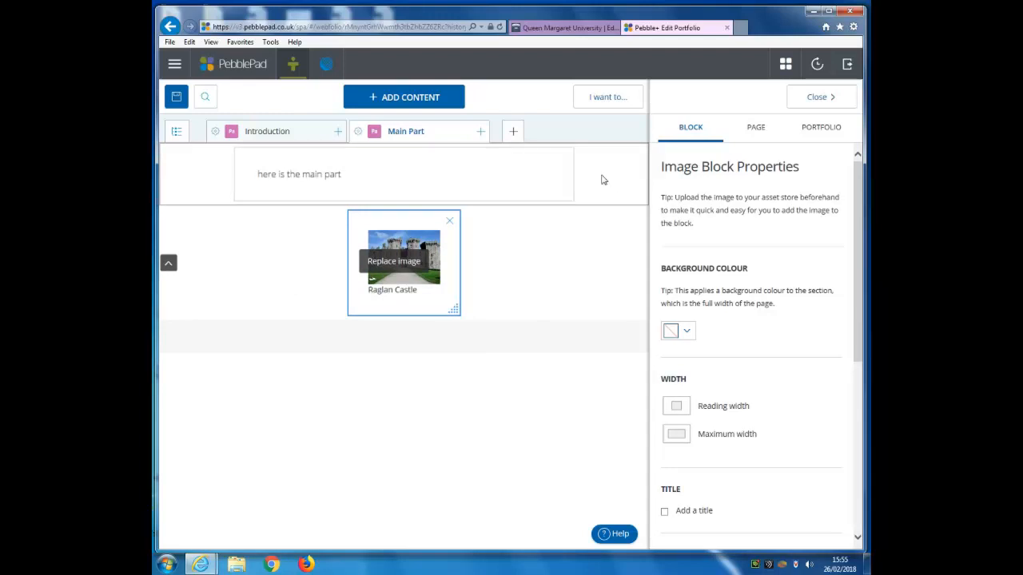
Place a second raglan_castle_small.jpg image from the asset store beside the "here is the main part" text, on its right, and shrink it.
{"action": "left_click", "coordinate": [409, 100]}
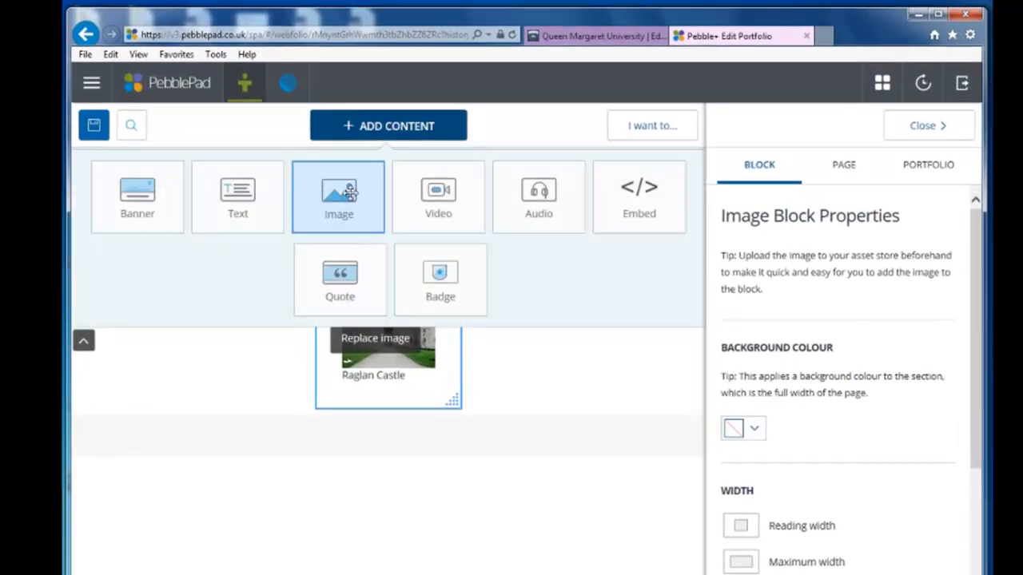
{"action": "left_click_drag", "start_coordinate": [366, 244], "coordinate": [655, 222]}
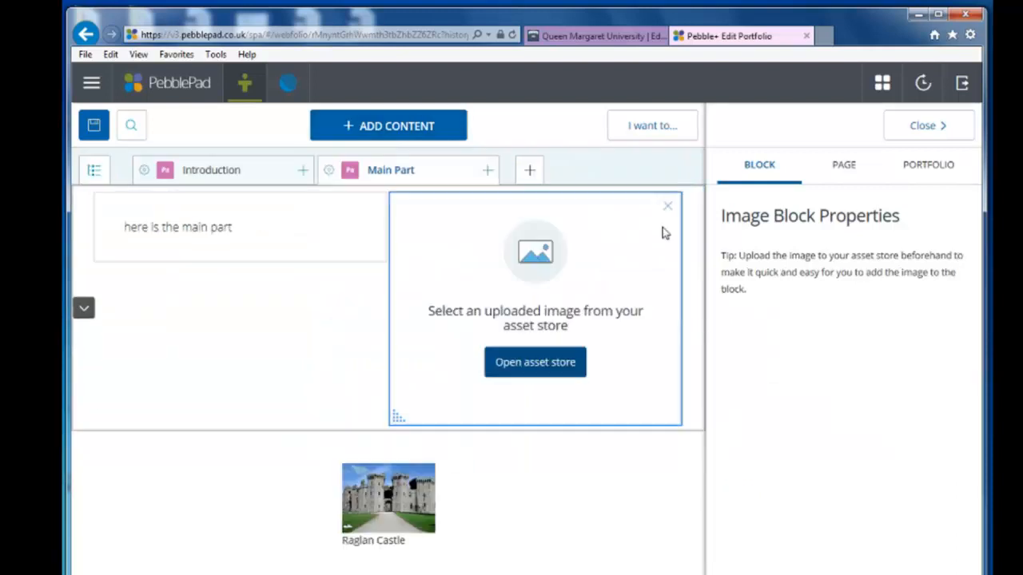
{"action": "left_click", "coordinate": [551, 369]}
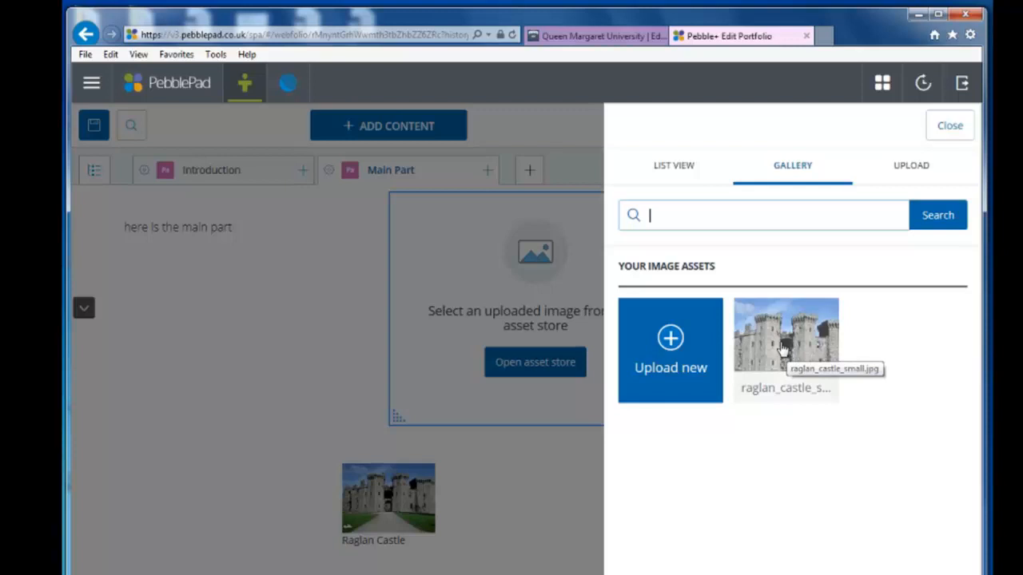
{"action": "left_click", "coordinate": [783, 351]}
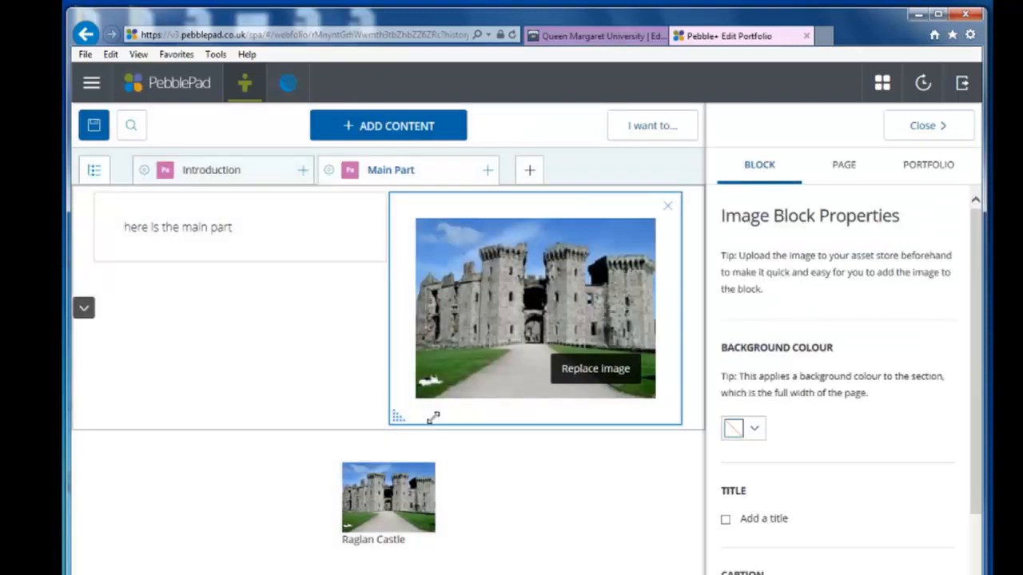
{"action": "left_click_drag", "start_coordinate": [389, 426], "coordinate": [563, 313]}
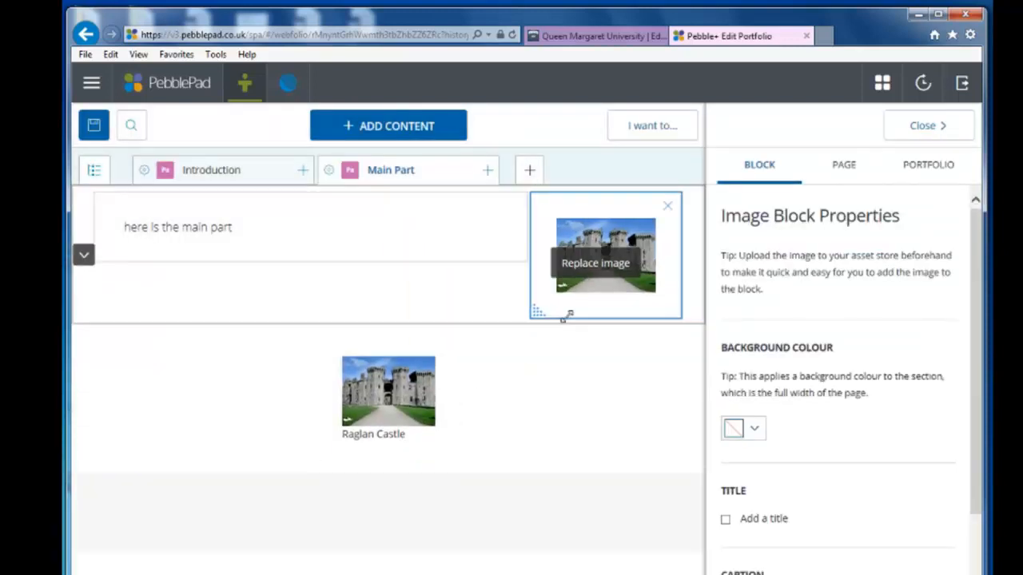
{"action": "left_click", "coordinate": [536, 530]}
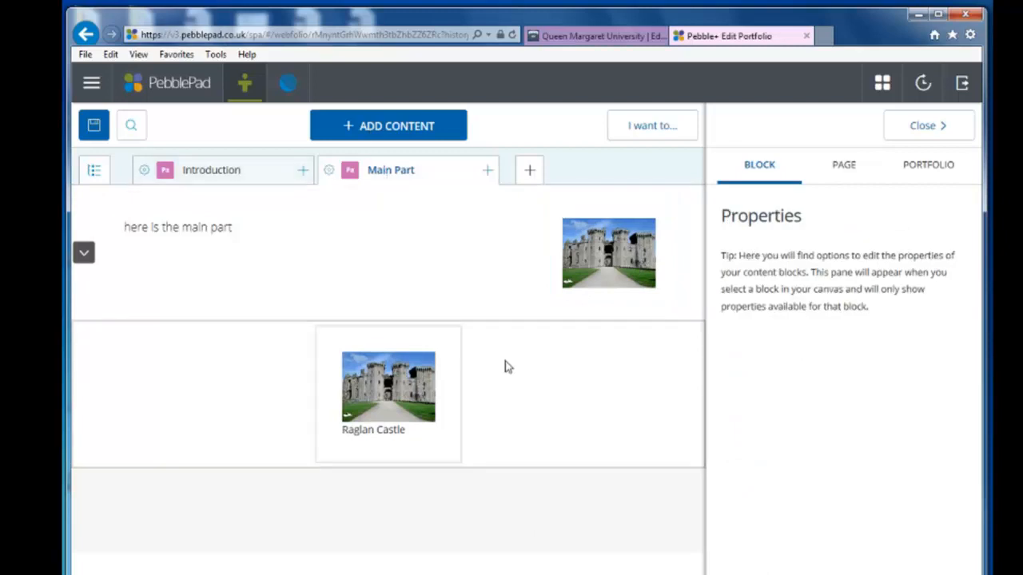
Add a text block beside the captioned Raglan Castle image, on its right, reading "Here is some more text....", and close the properties pane.
{"action": "left_click", "coordinate": [378, 132]}
{"action": "left_click_drag", "start_coordinate": [238, 194], "coordinate": [640, 390]}
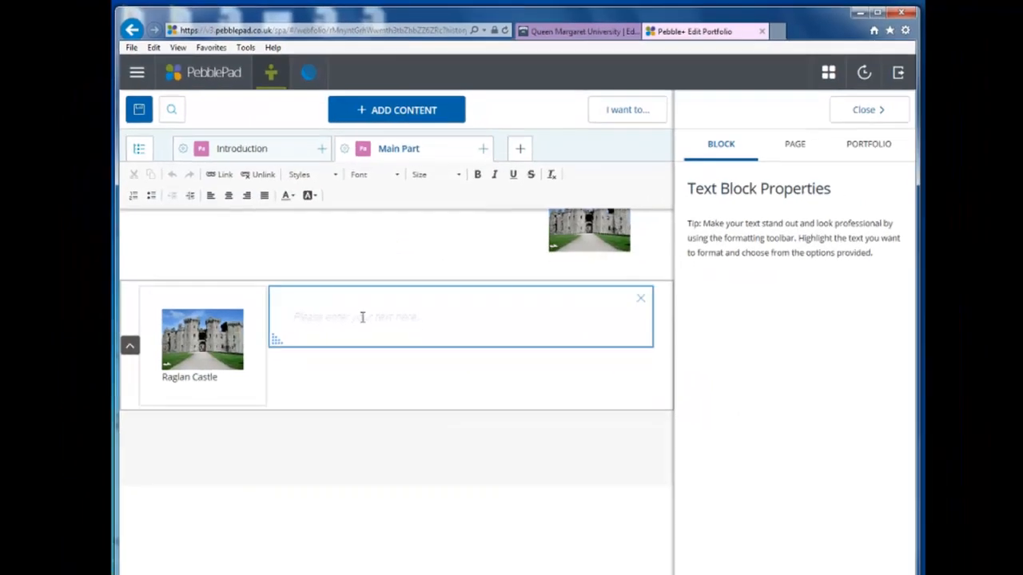
{"action": "type", "text": "Hier"}
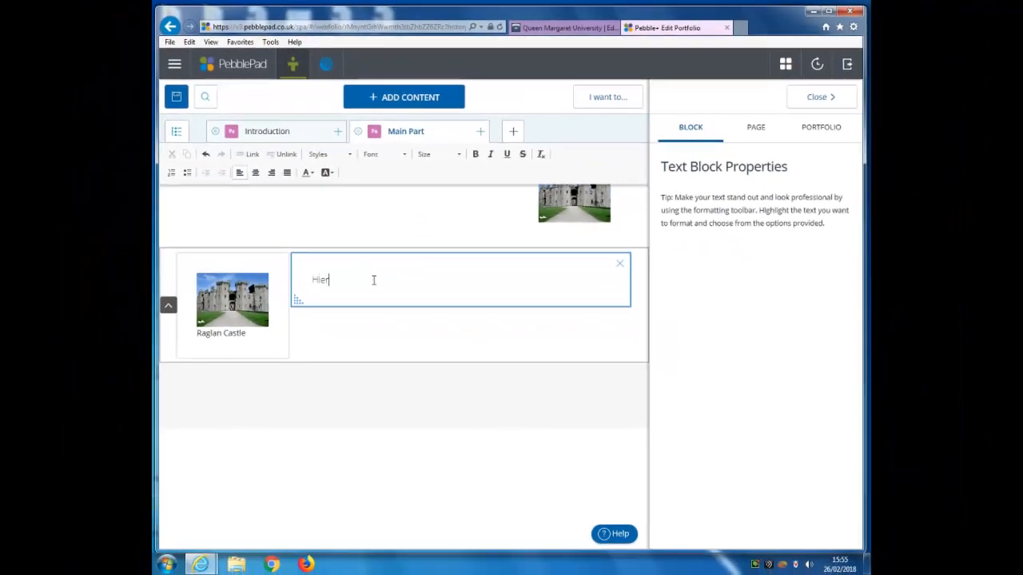
{"action": "type", "text": " is some more tex"}
{"action": "left_click", "coordinate": [464, 478]}
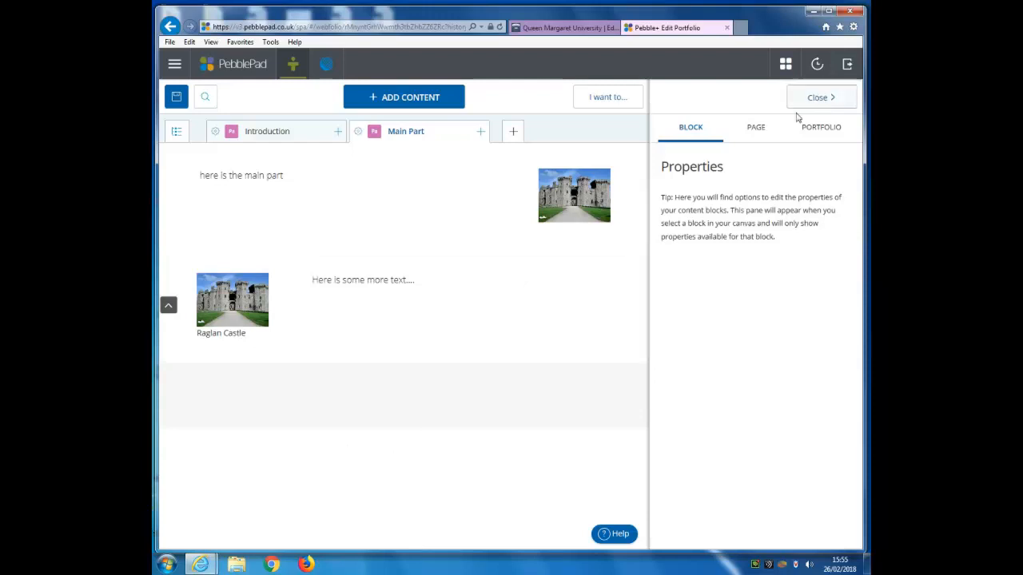
{"action": "left_click", "coordinate": [816, 97]}
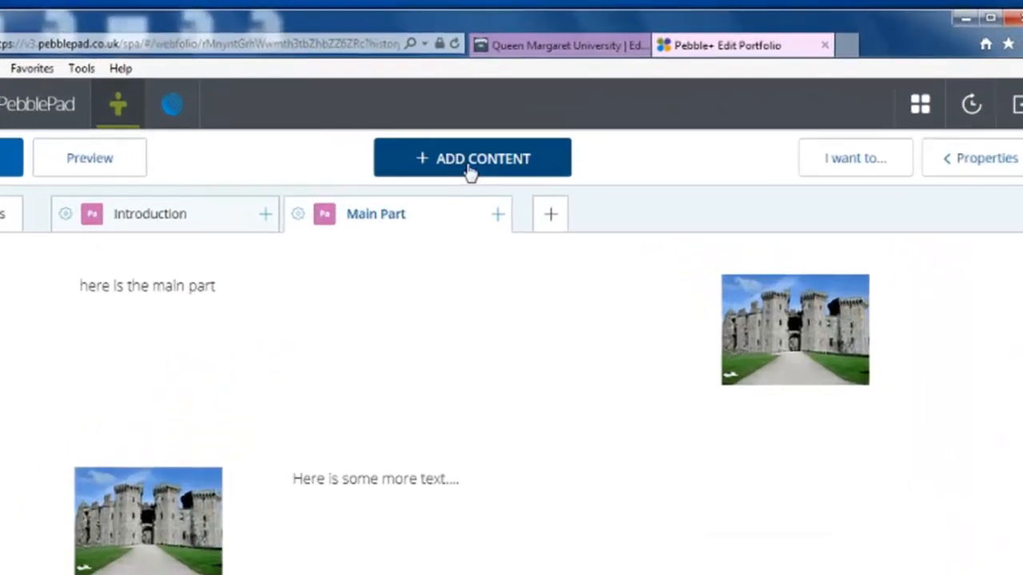
Preview the portfolio, viewing its Introduction and Main Part pages.
{"action": "left_click", "coordinate": [470, 174]}
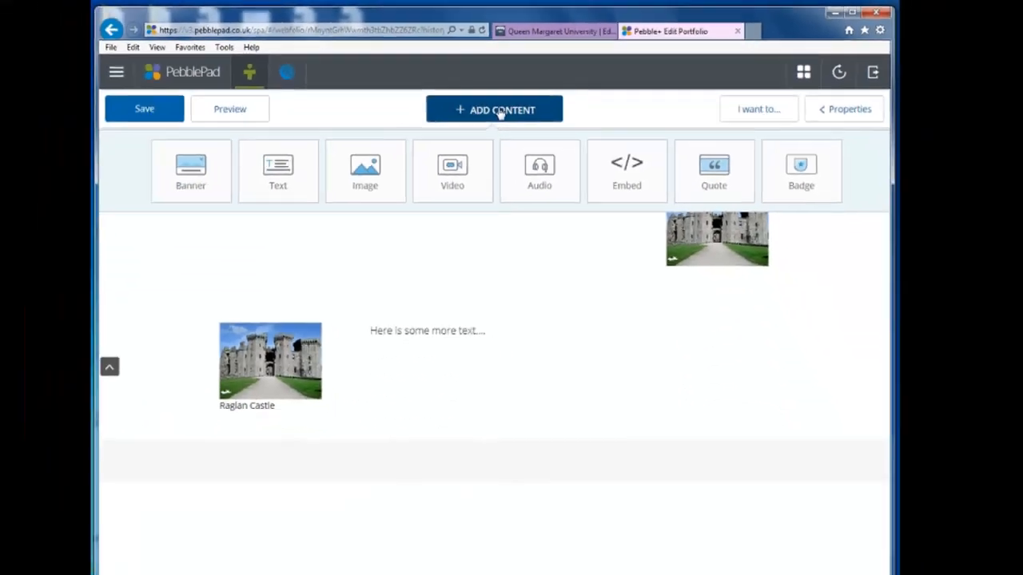
{"action": "left_click", "coordinate": [501, 113]}
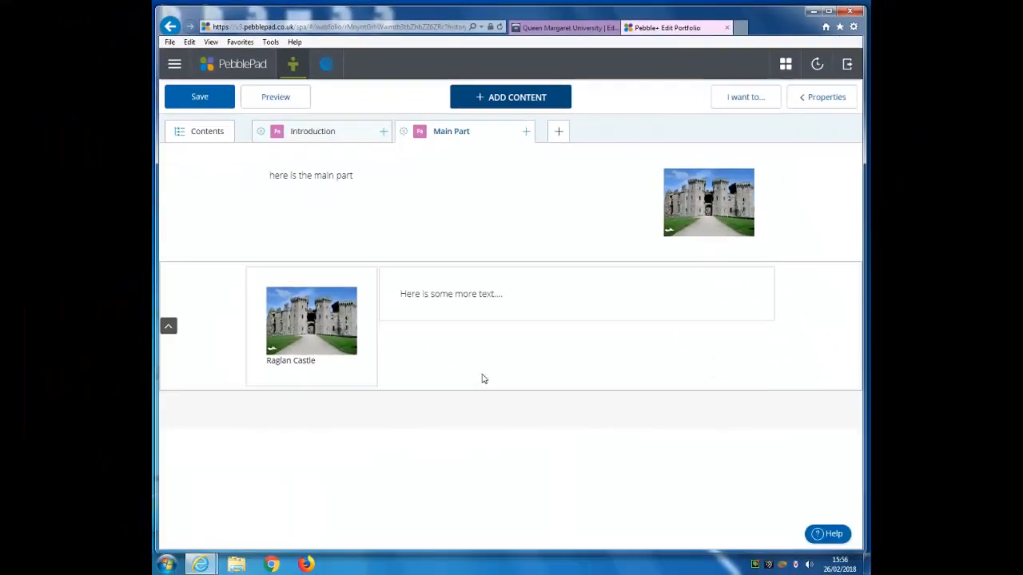
{"action": "left_click", "coordinate": [230, 110]}
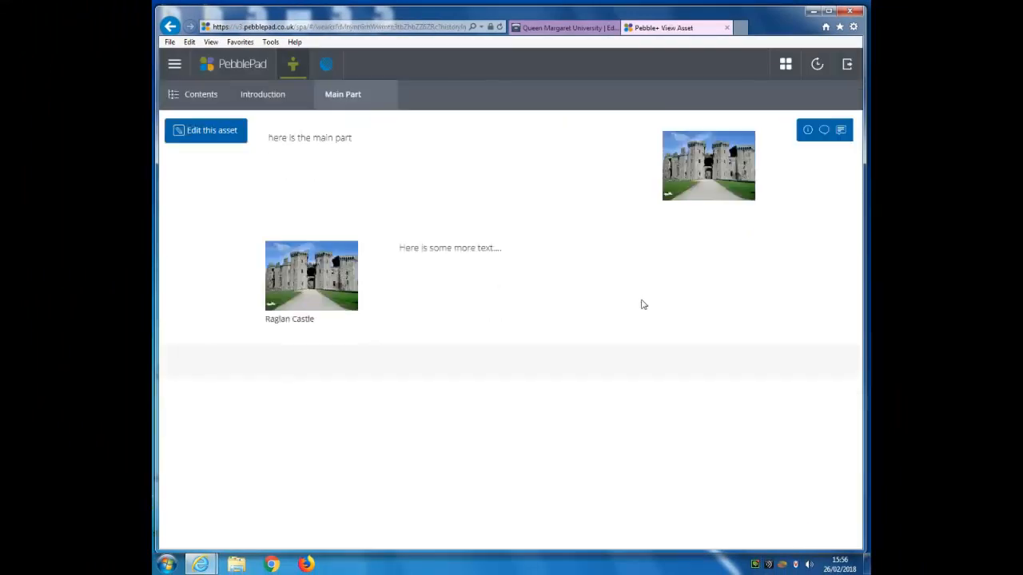
{"action": "left_click", "coordinate": [261, 96]}
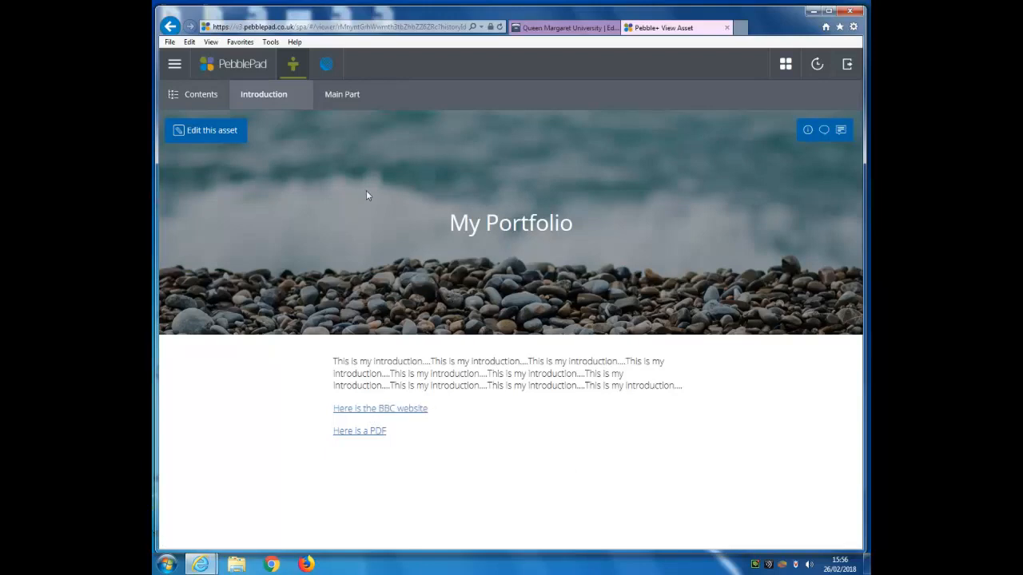
{"action": "left_click", "coordinate": [343, 99]}
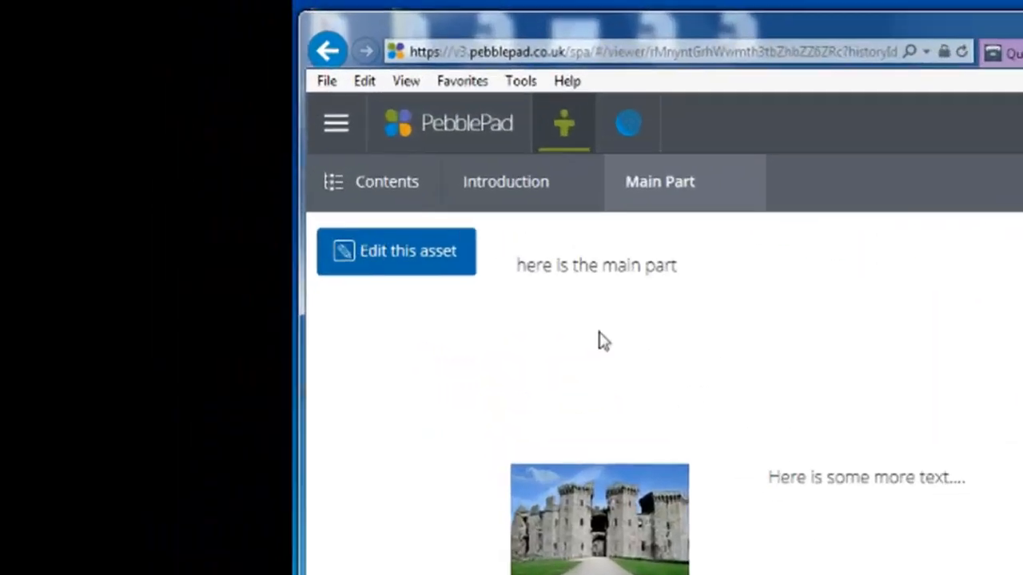
Start sharing the B12345 Portfolio from the asset store for assessment, choosing the Test Area - ATLAS workspace.
{"action": "left_click", "coordinate": [317, 93]}
{"action": "left_click", "coordinate": [509, 503]}
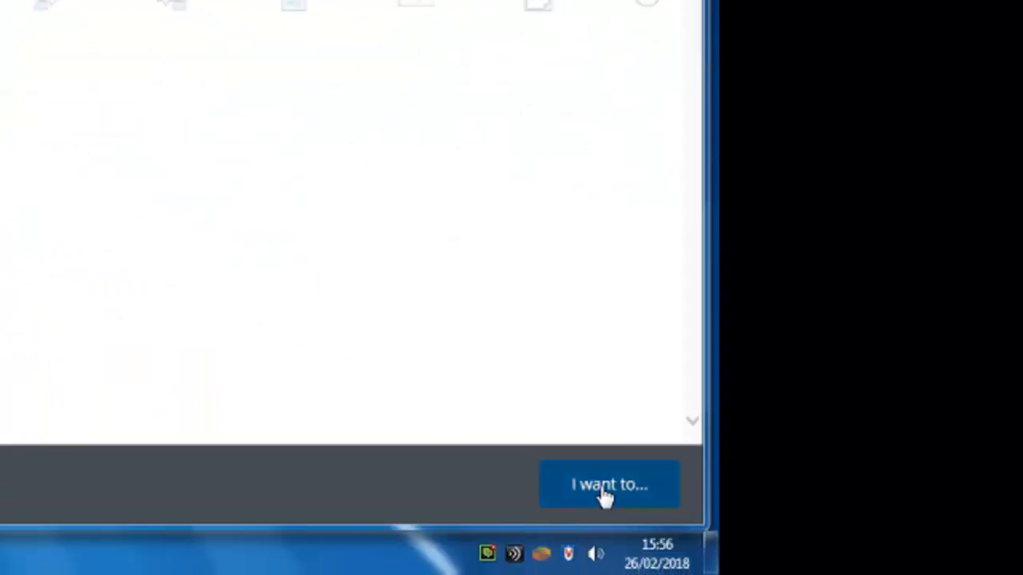
{"action": "left_click", "coordinate": [603, 495]}
{"action": "left_click", "coordinate": [436, 391]}
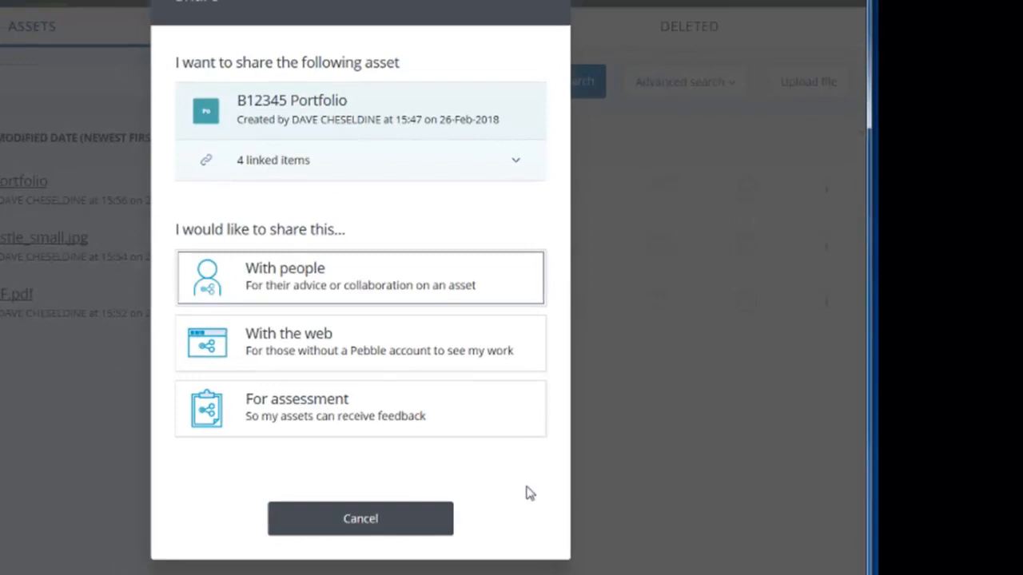
{"action": "left_click", "coordinate": [336, 412]}
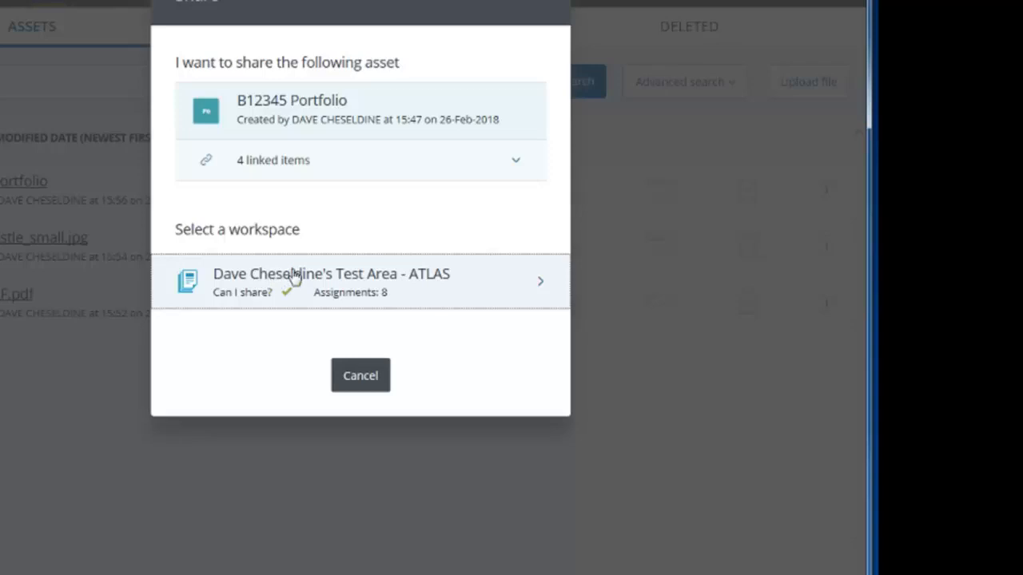
{"action": "left_click", "coordinate": [331, 280]}
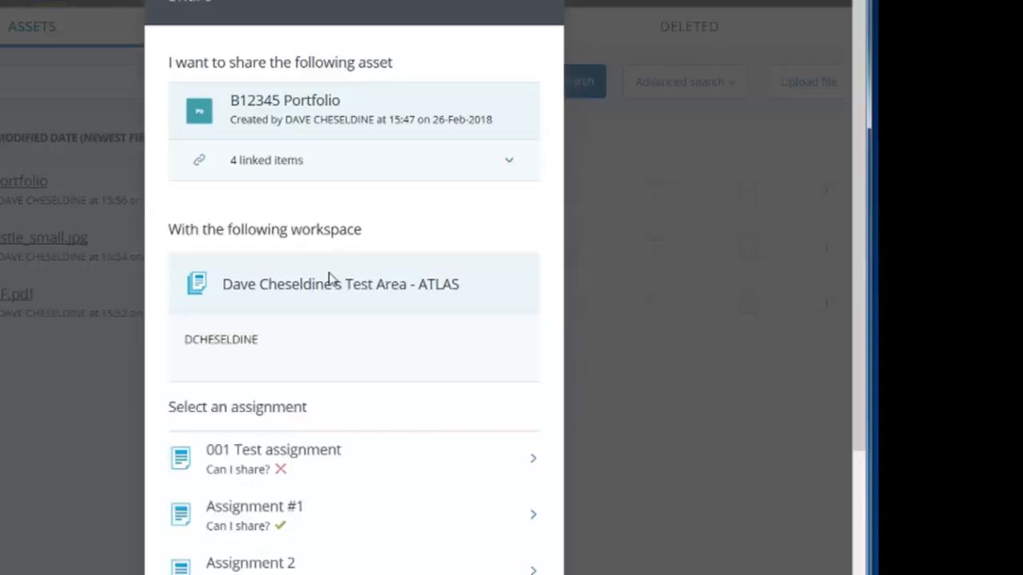
Select the shareable Assignment 4, agree to the terms of usage, and share the portfolio for assessment.
{"action": "scroll", "coordinate": [407, 459], "scroll_direction": "down", "scroll_amount": 3}
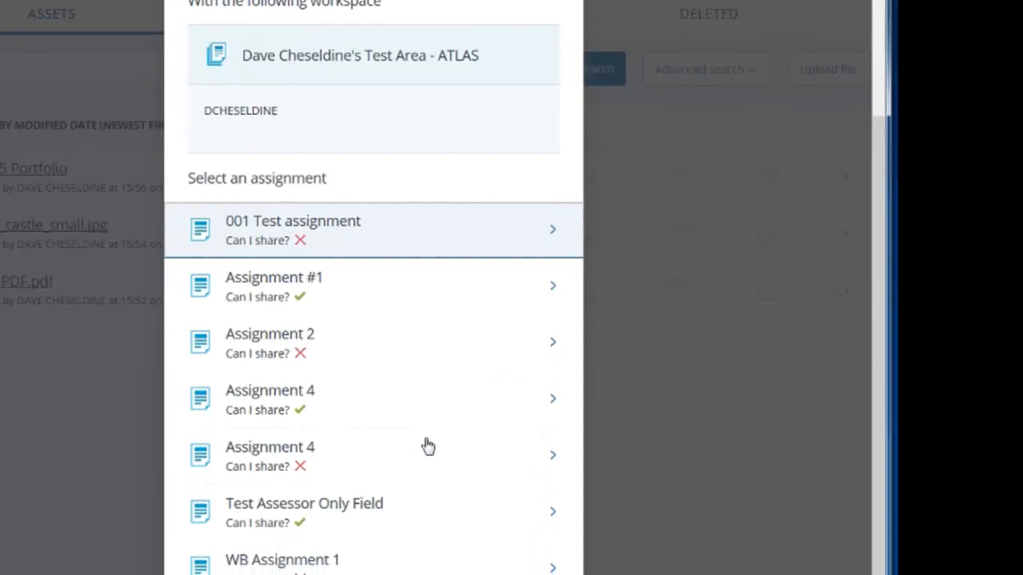
{"action": "scroll", "coordinate": [428, 446], "scroll_direction": "down", "scroll_amount": 2}
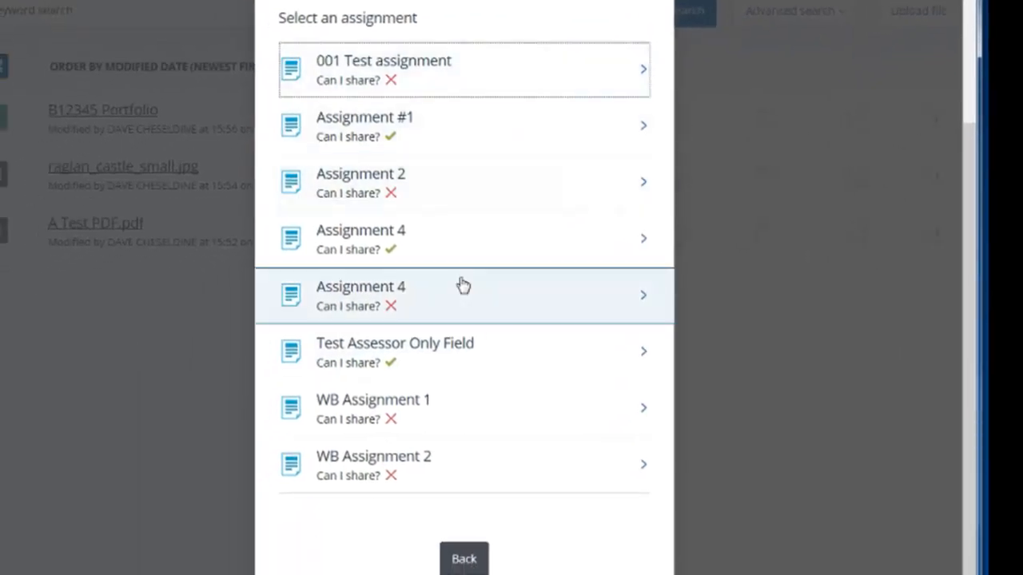
{"action": "left_click", "coordinate": [365, 247]}
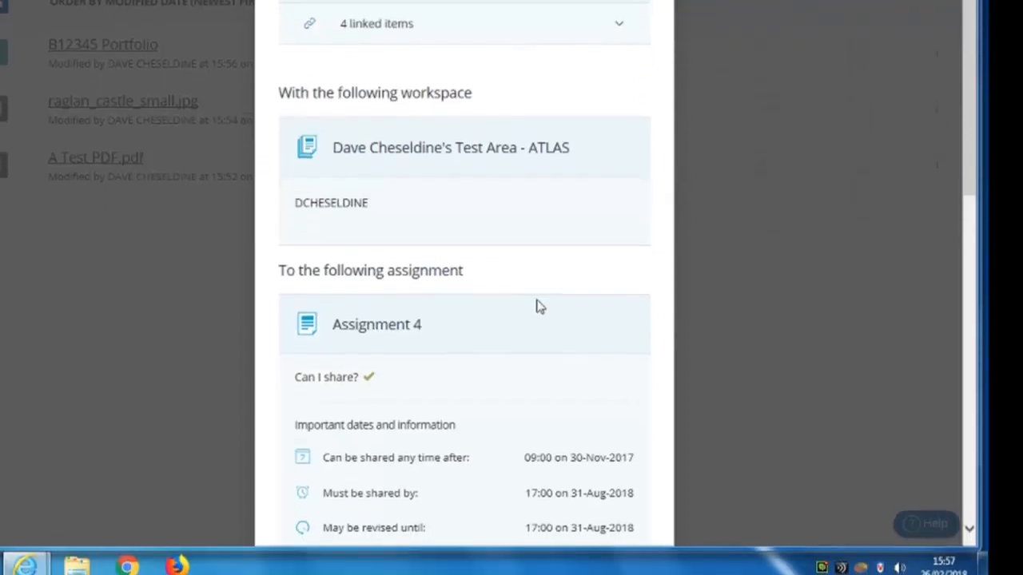
{"action": "scroll", "coordinate": [537, 307], "scroll_direction": "down", "scroll_amount": 3}
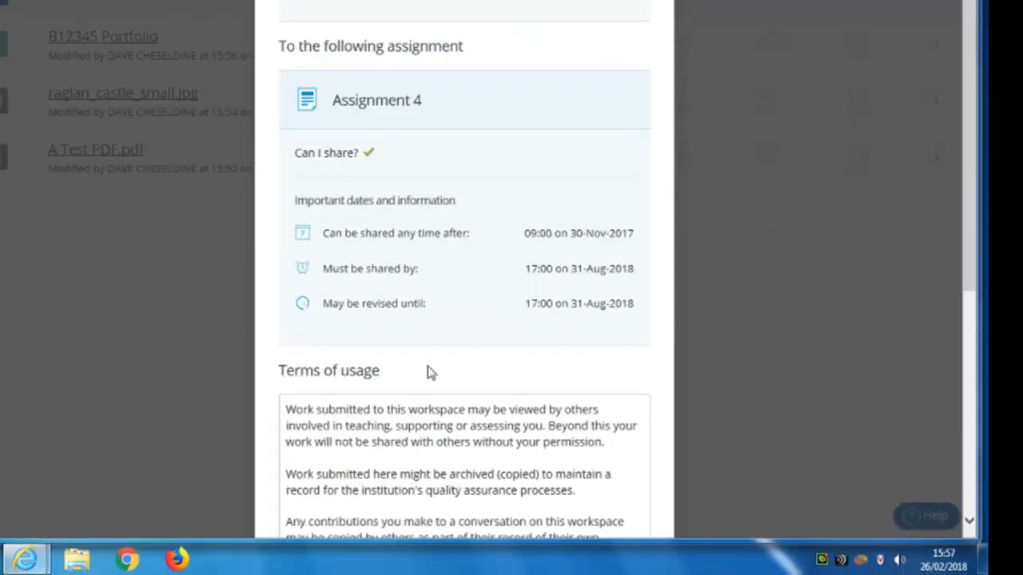
{"action": "scroll", "coordinate": [426, 370], "scroll_direction": "down", "scroll_amount": 5}
{"action": "left_click", "coordinate": [299, 393]}
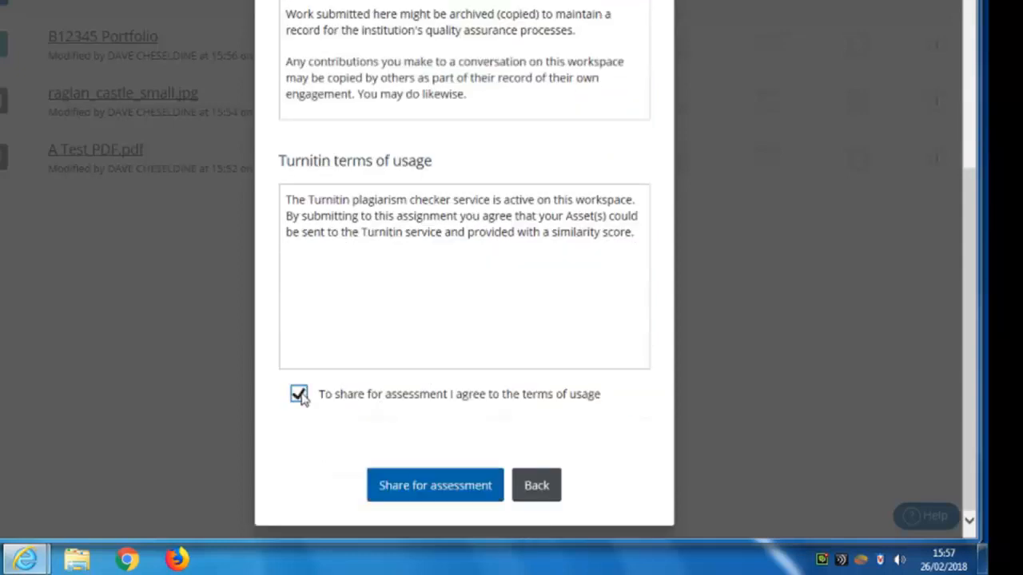
{"action": "left_click", "coordinate": [434, 486]}
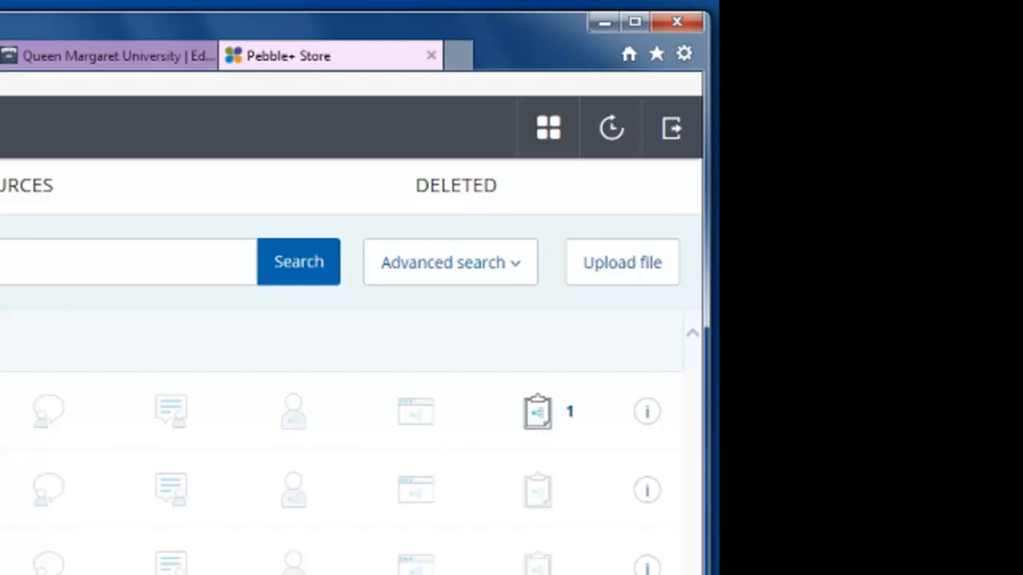
Open the shared B12345 Portfolio from the asset store, and return to the asset store through the home page.
{"action": "left_click", "coordinate": [32, 404]}
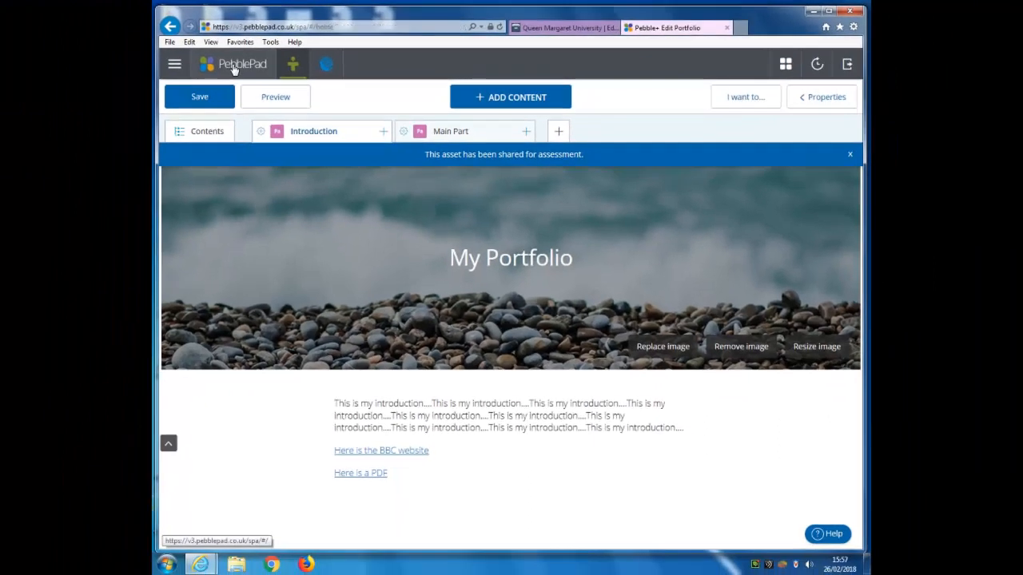
{"action": "left_click", "coordinate": [234, 69]}
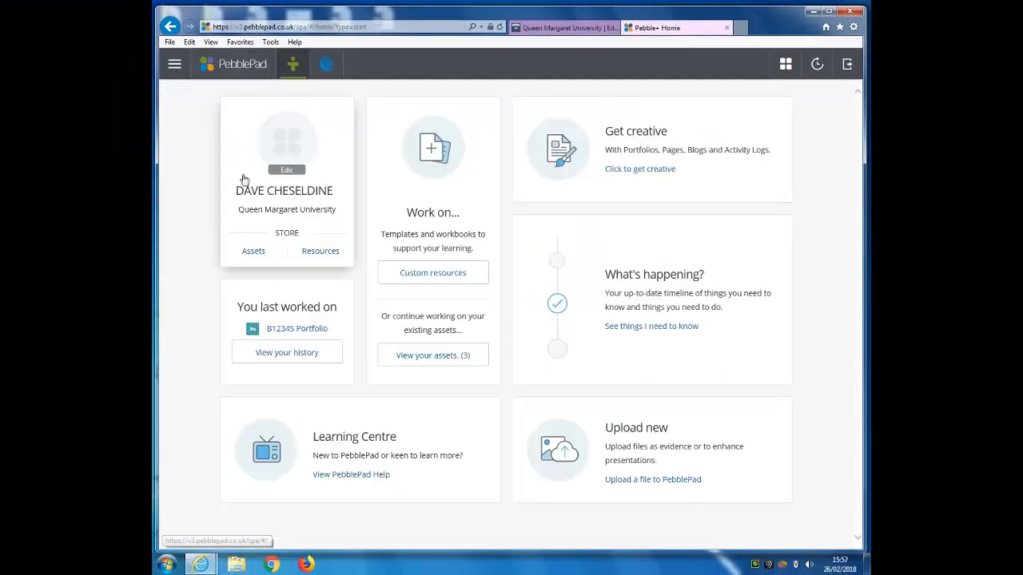
{"action": "left_click", "coordinate": [250, 251]}
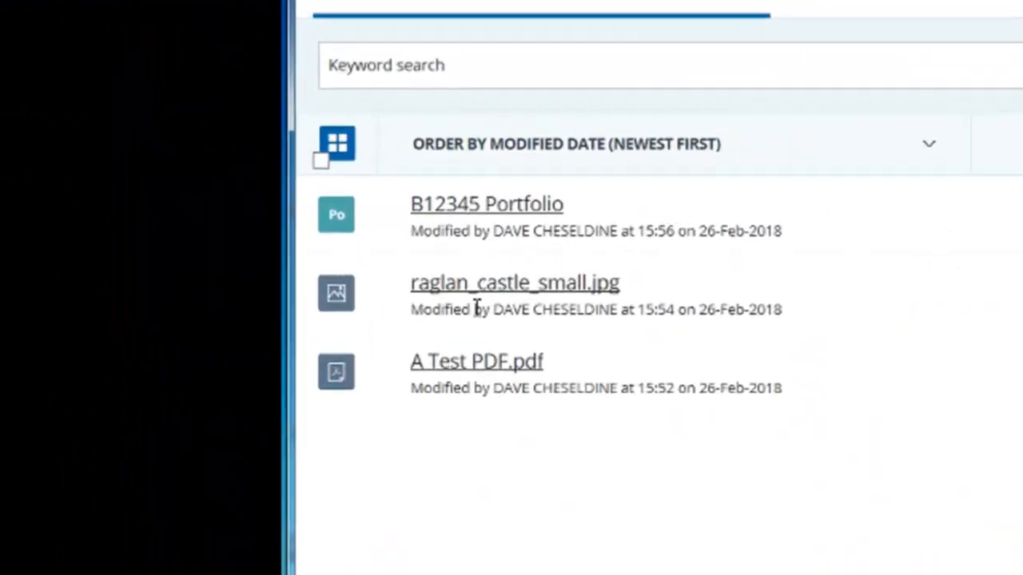